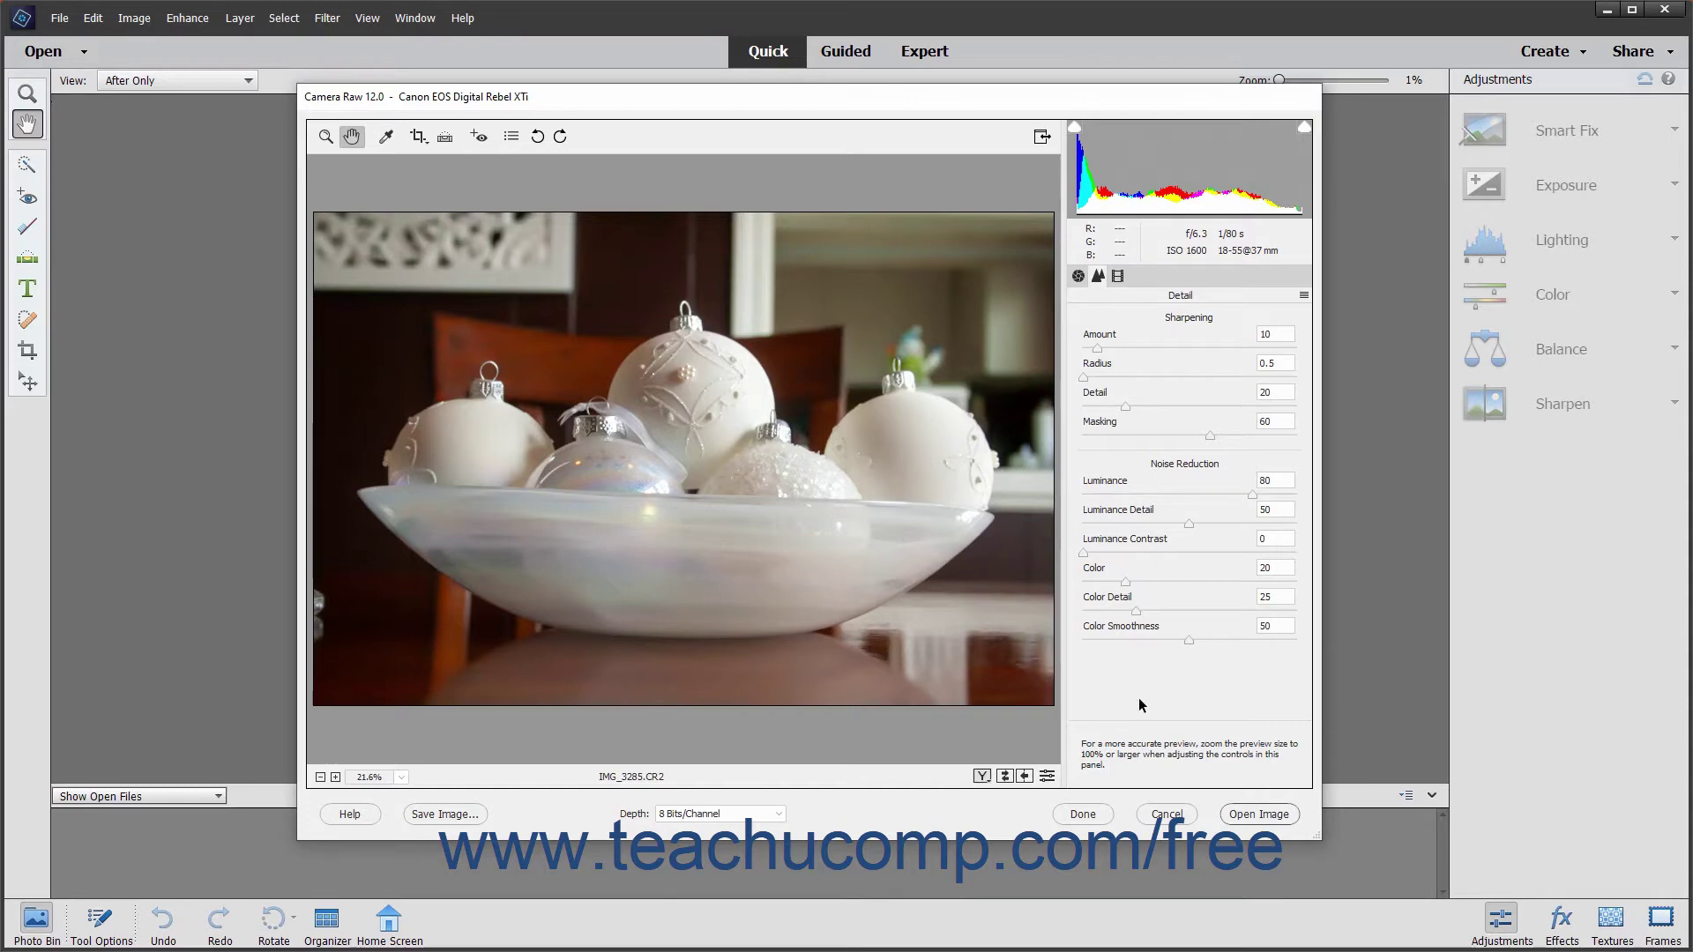
- Open Save Options for the raw image from the Camera Raw window's Save Image button
click(469, 812)
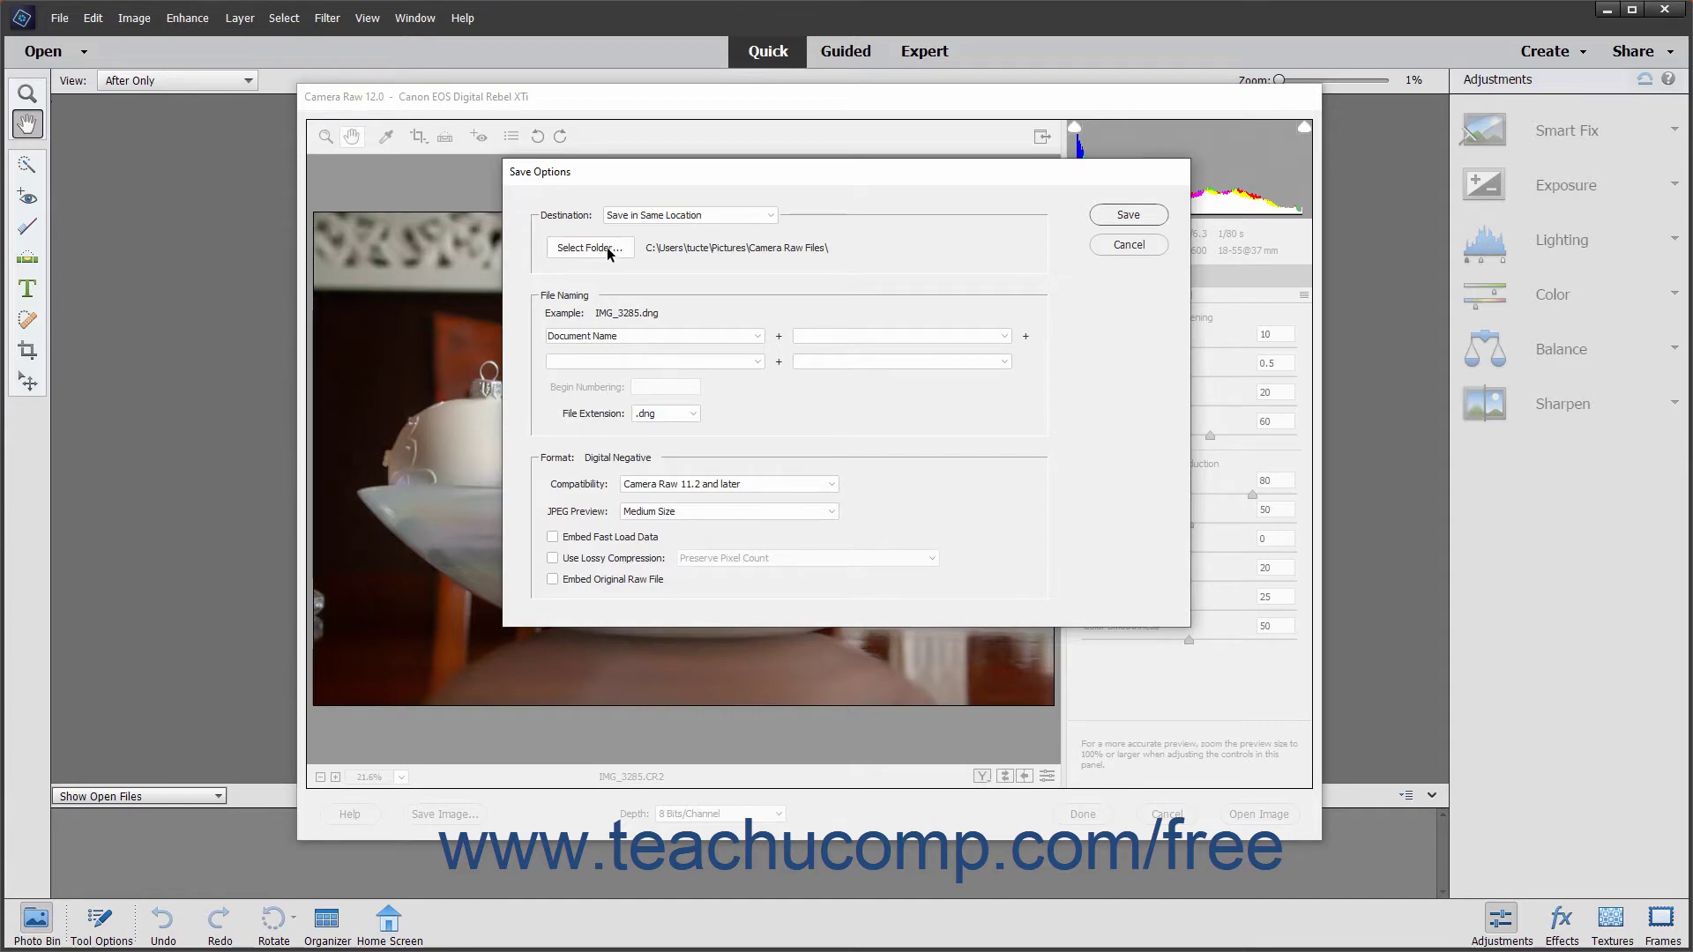
click(686, 217)
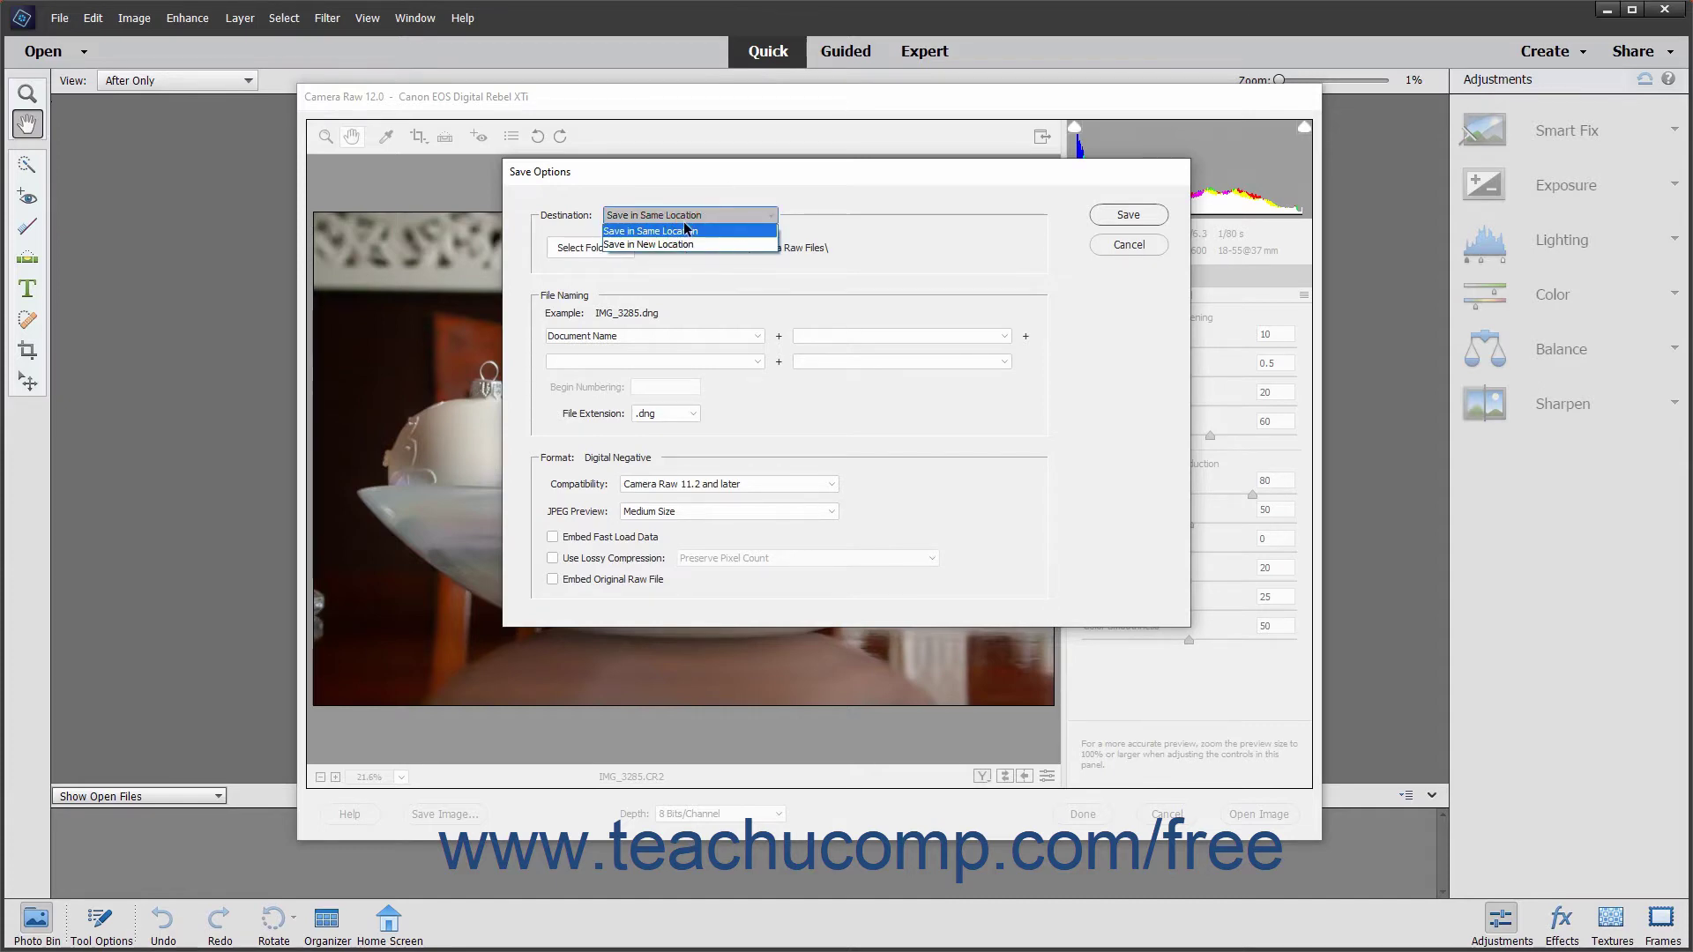
click(677, 232)
click(686, 249)
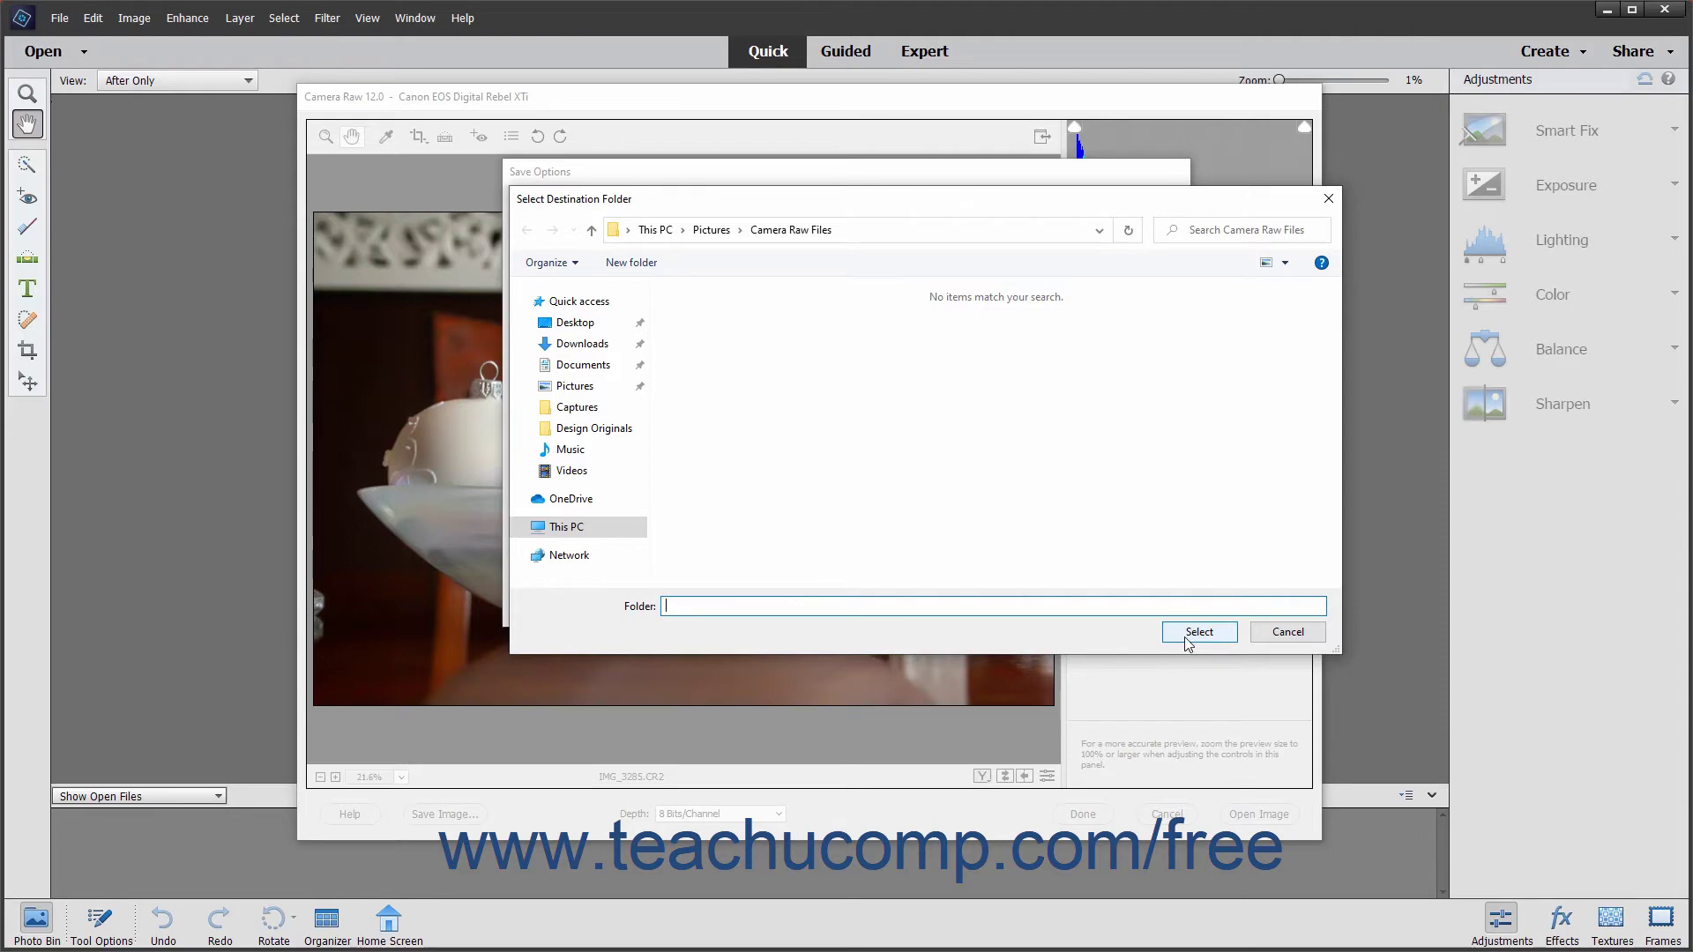
click(1283, 634)
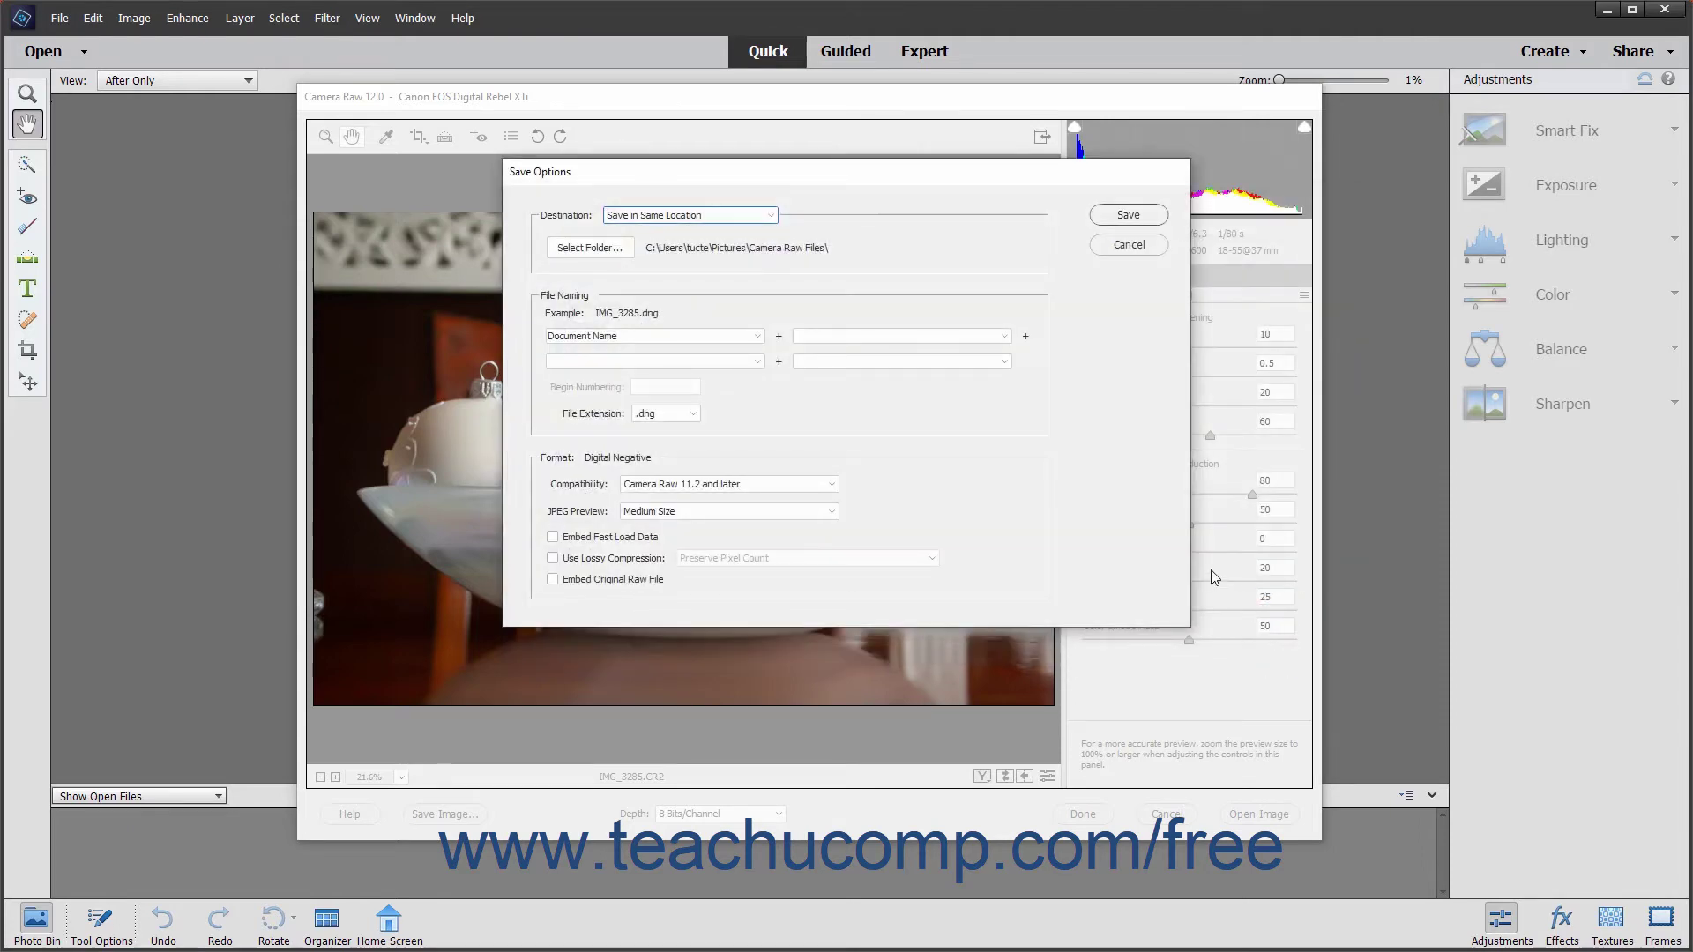
- Add 1 Digit Serial Number as the second file-name part, beginning numbering at 1
click(735, 251)
click(756, 336)
click(756, 336)
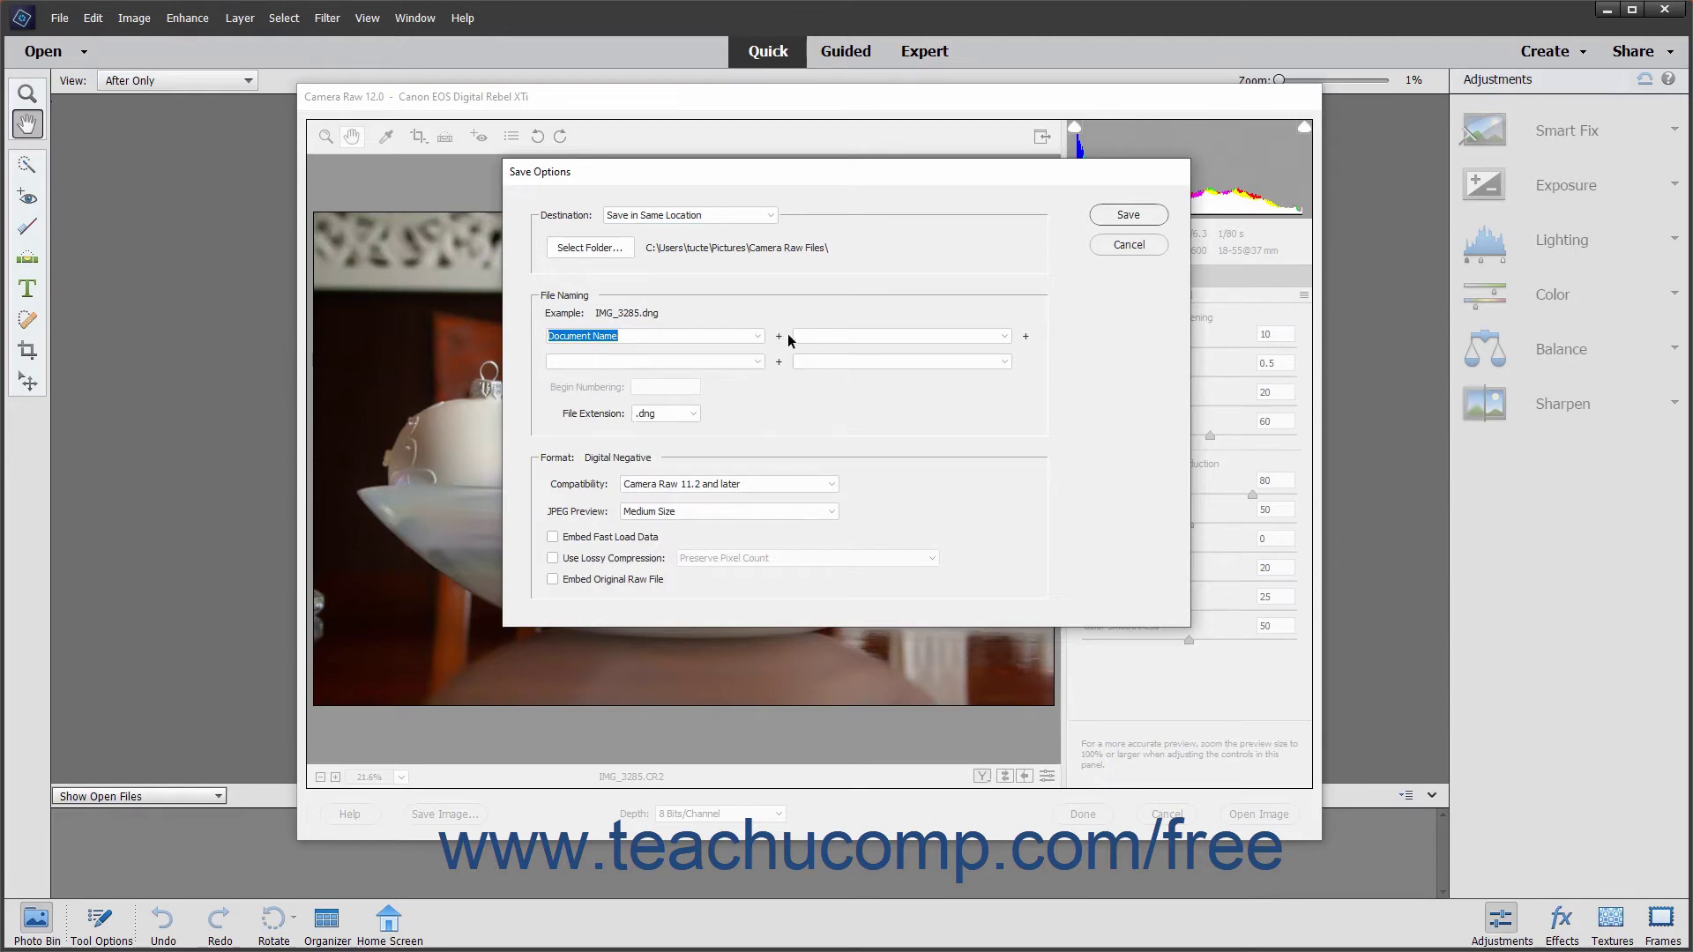
click(1003, 338)
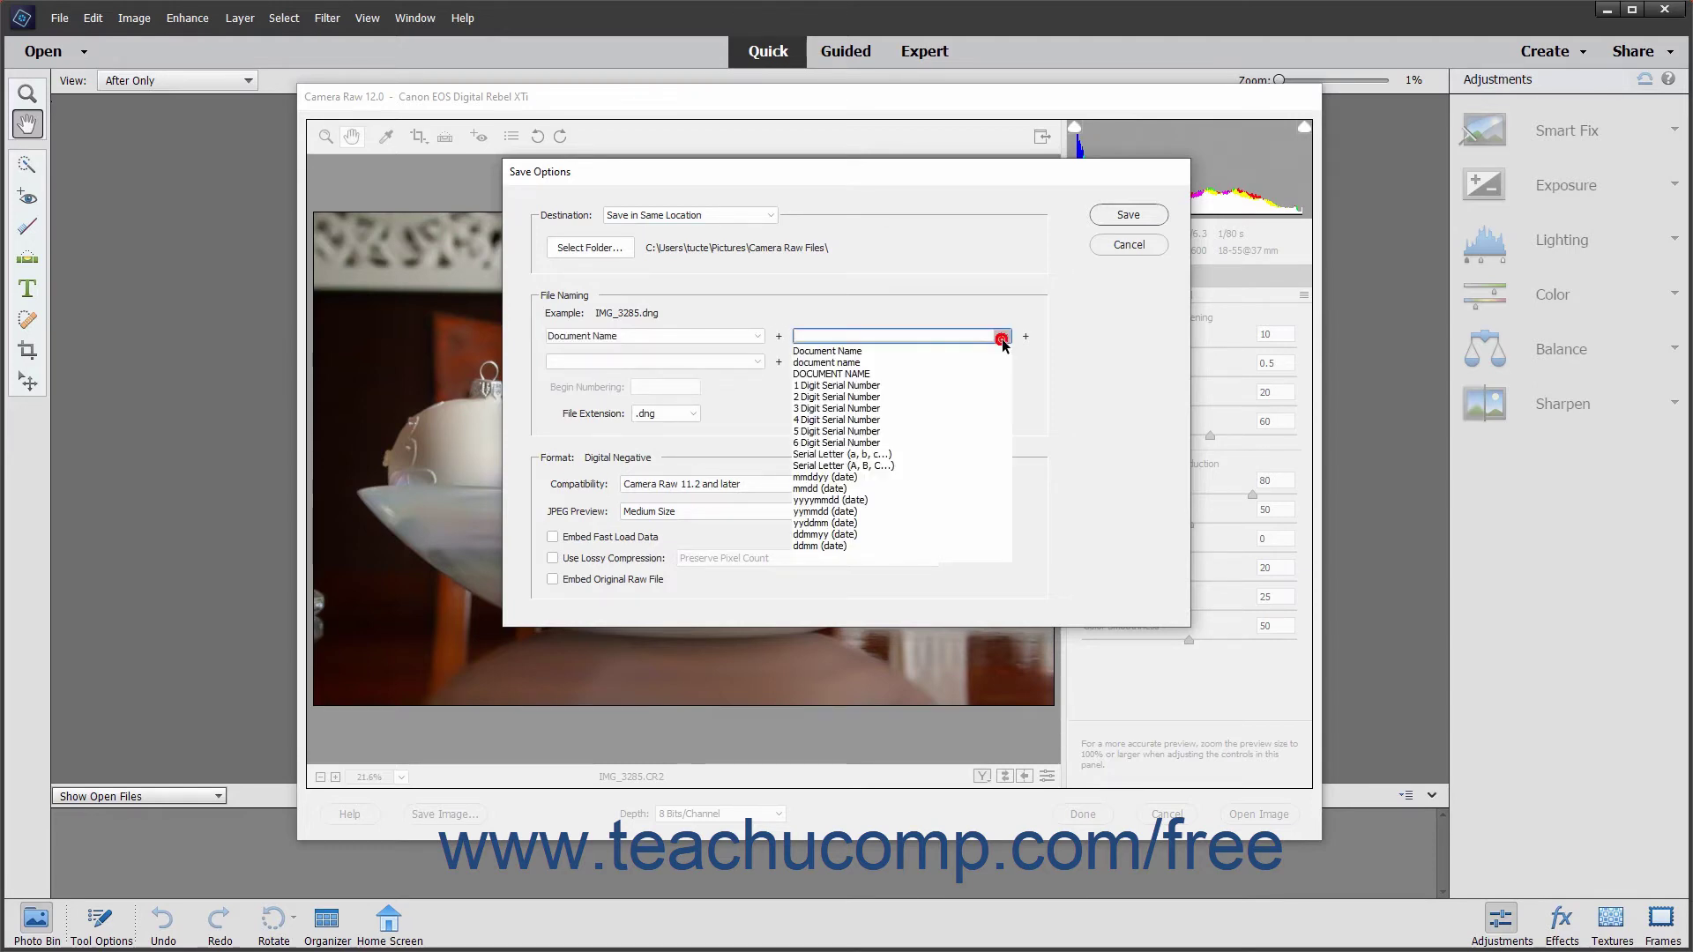
click(1003, 339)
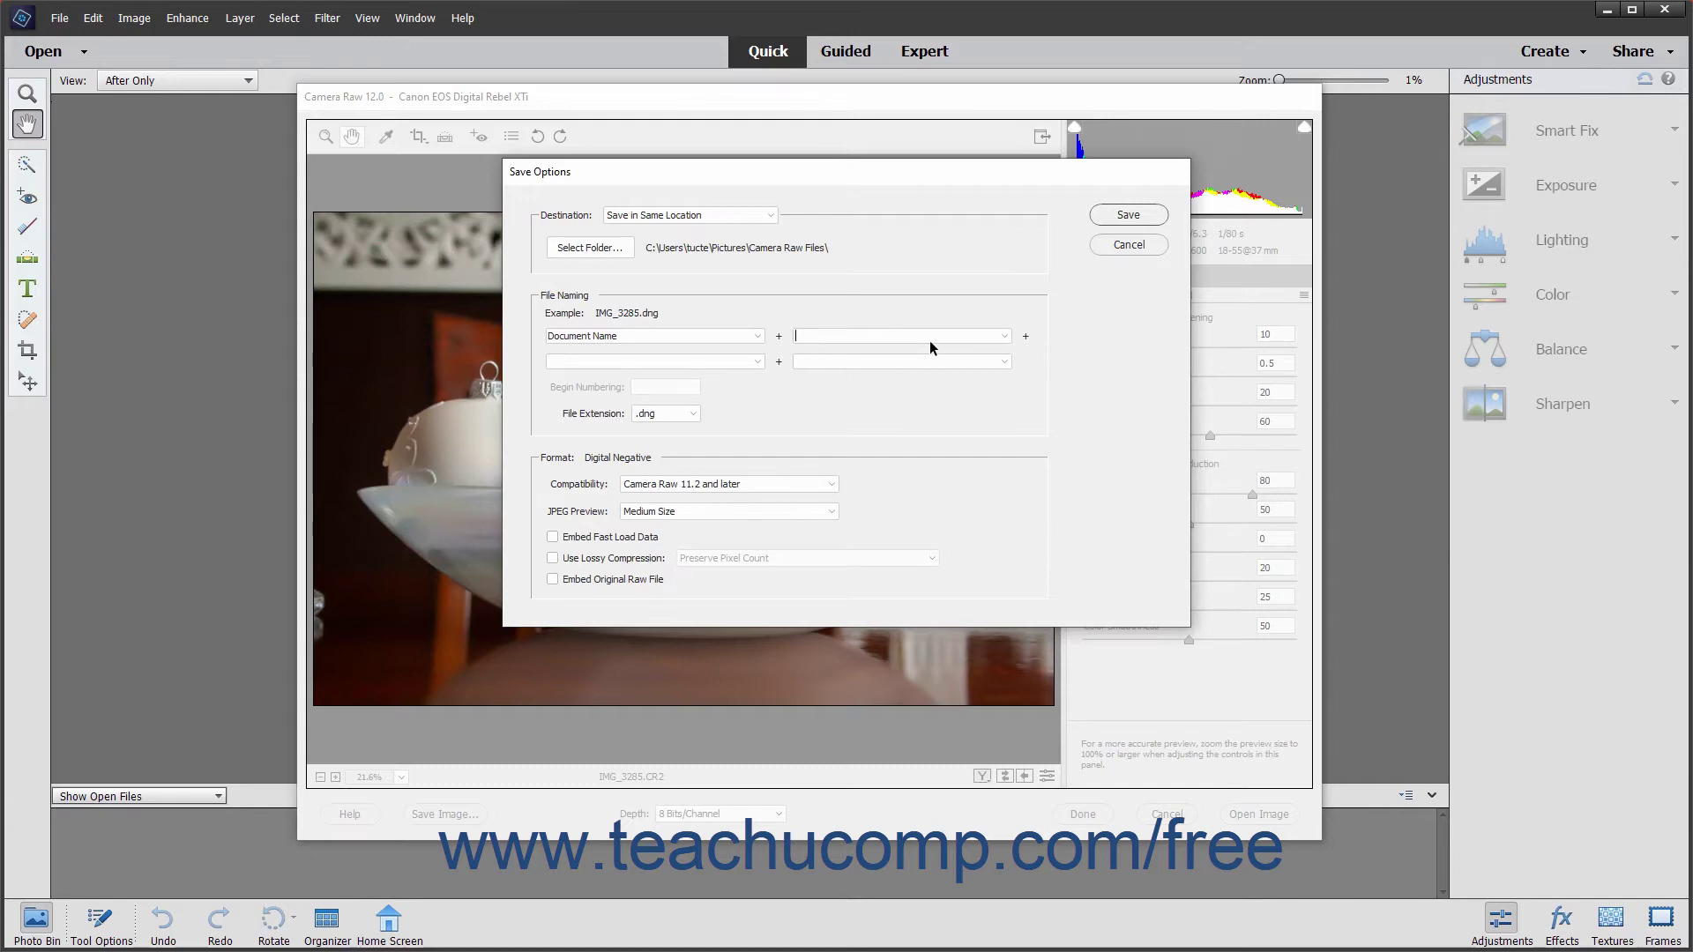
click(1001, 336)
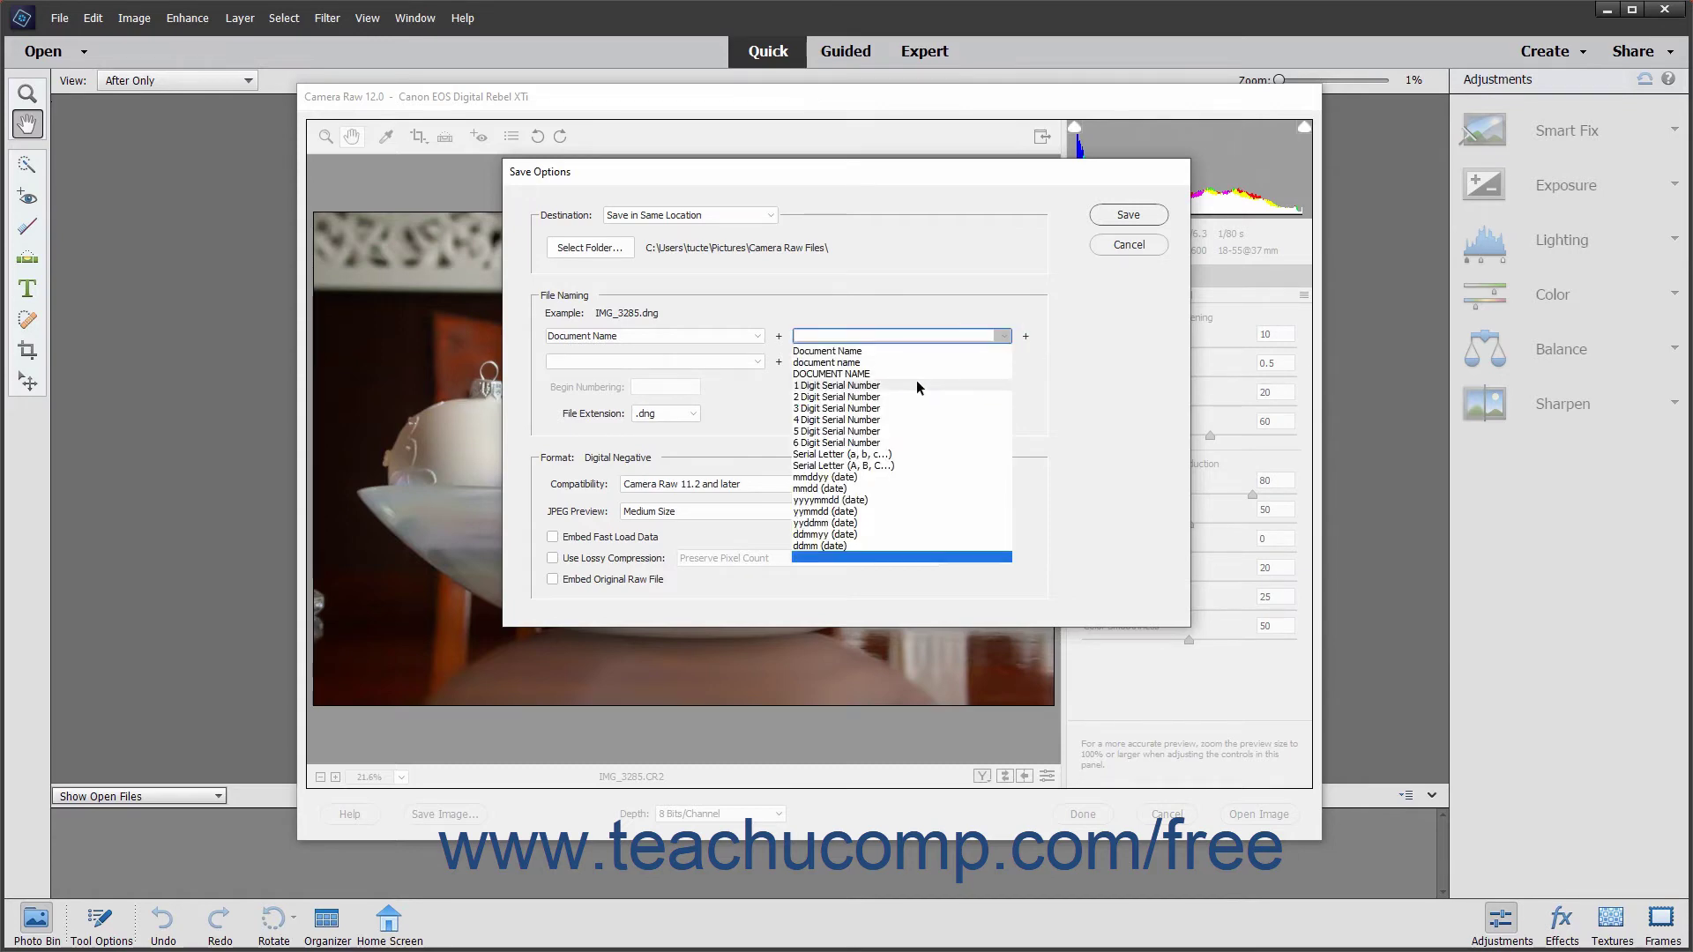
click(917, 385)
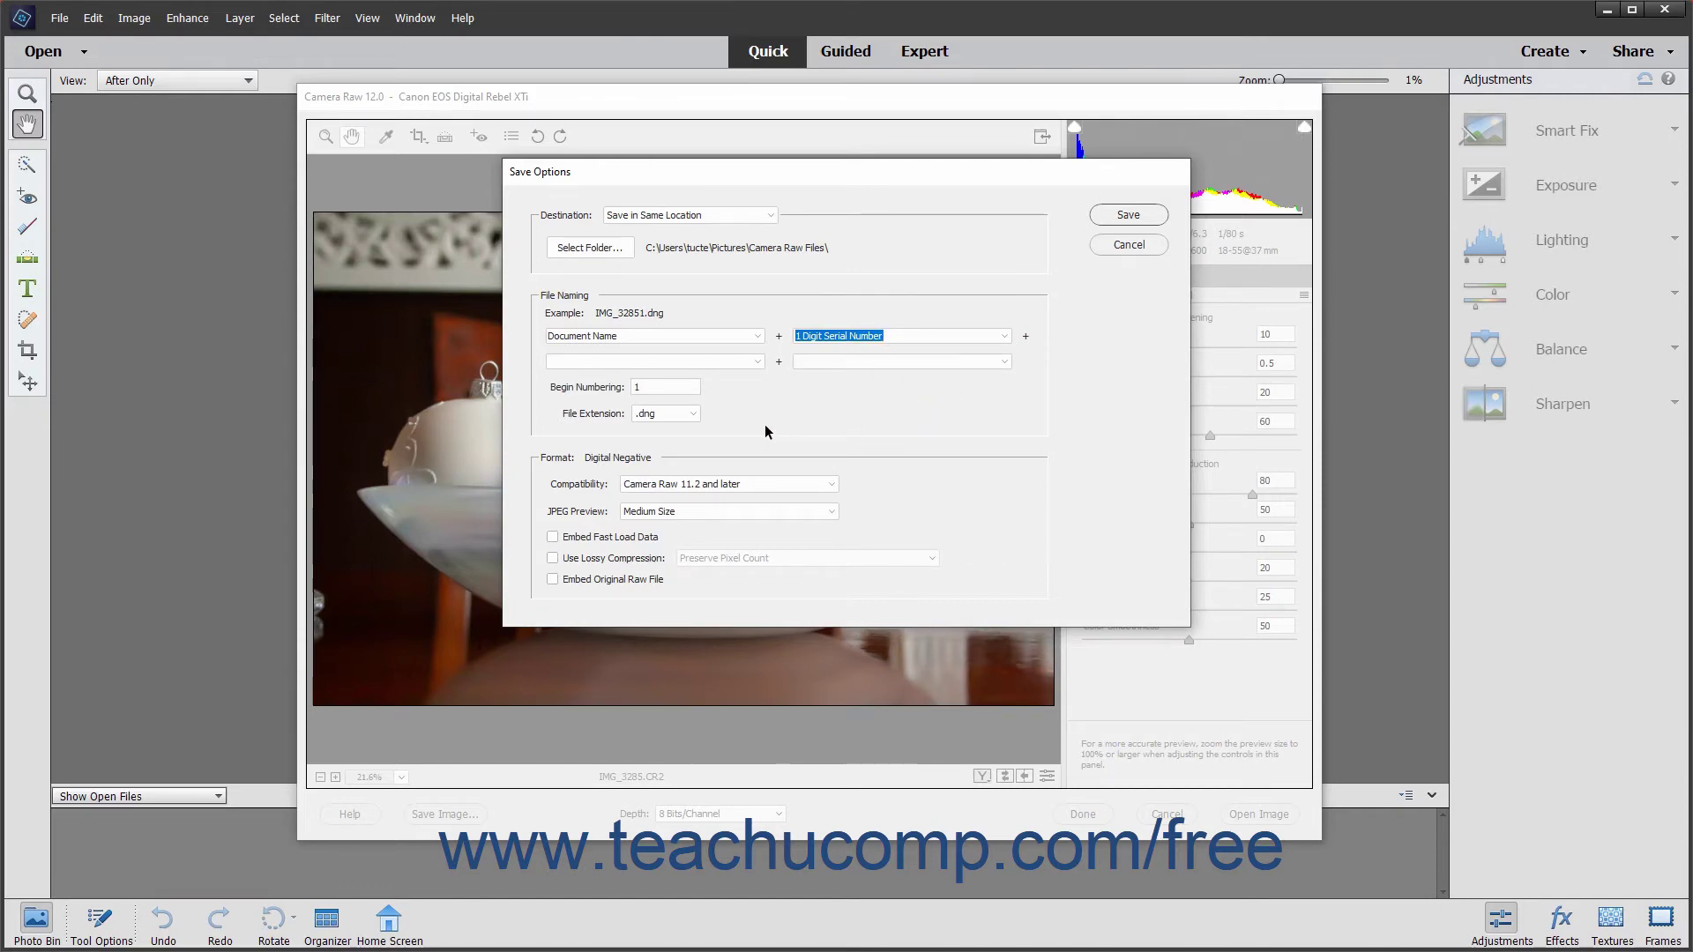
click(671, 397)
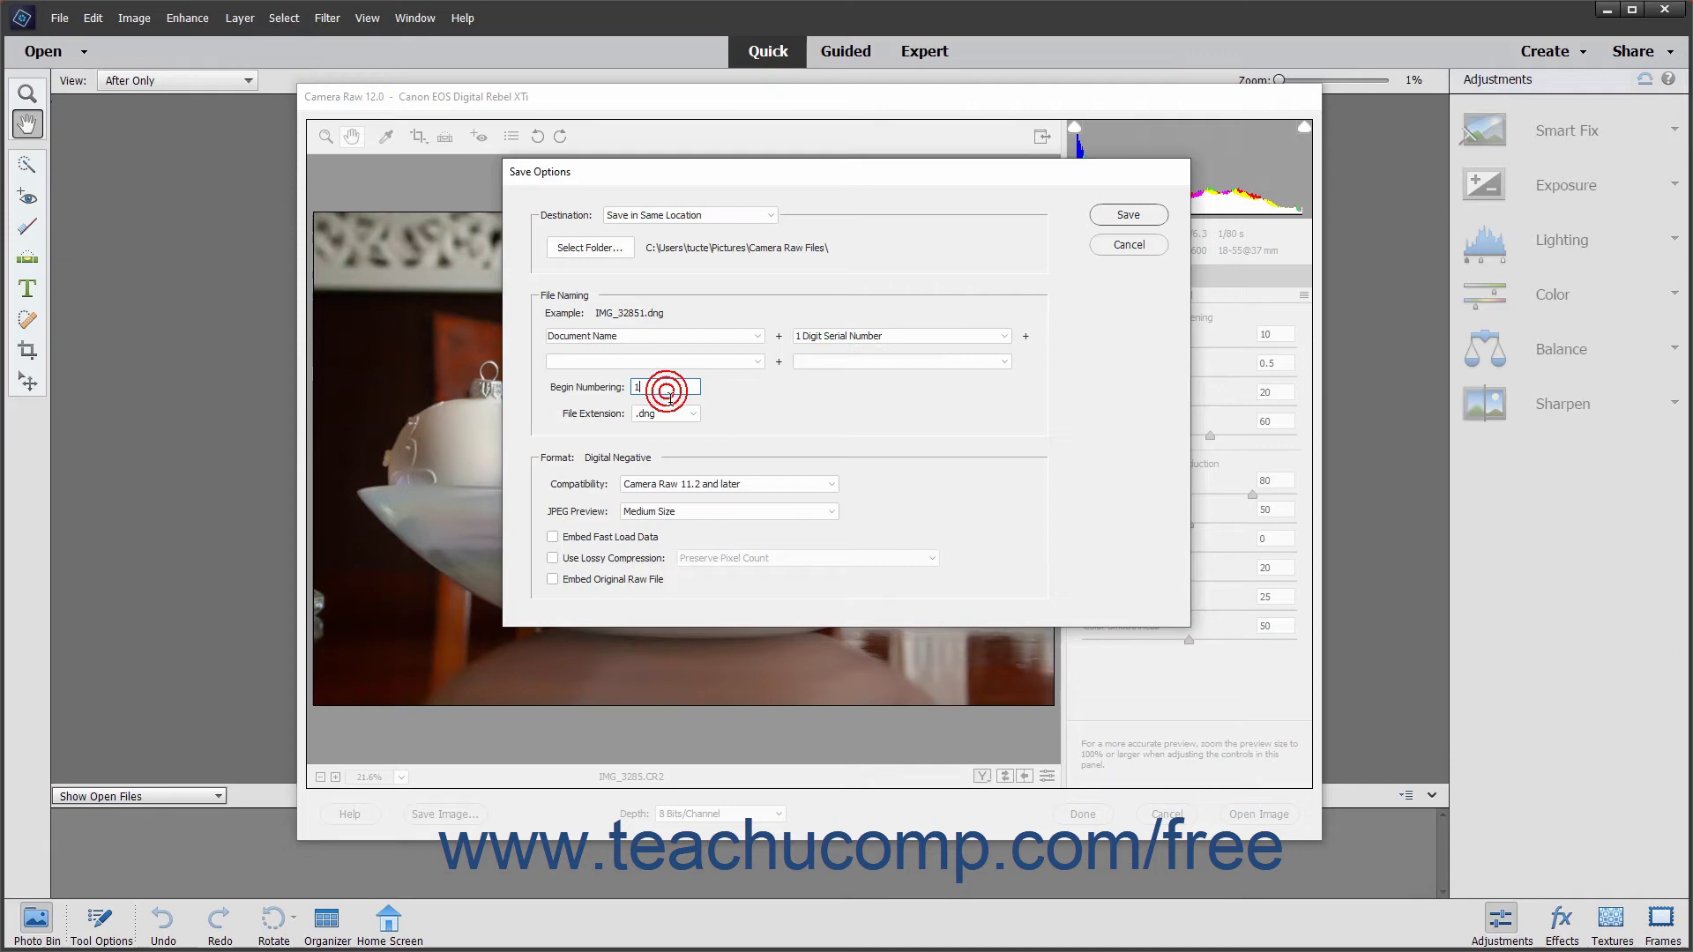
click(1004, 336)
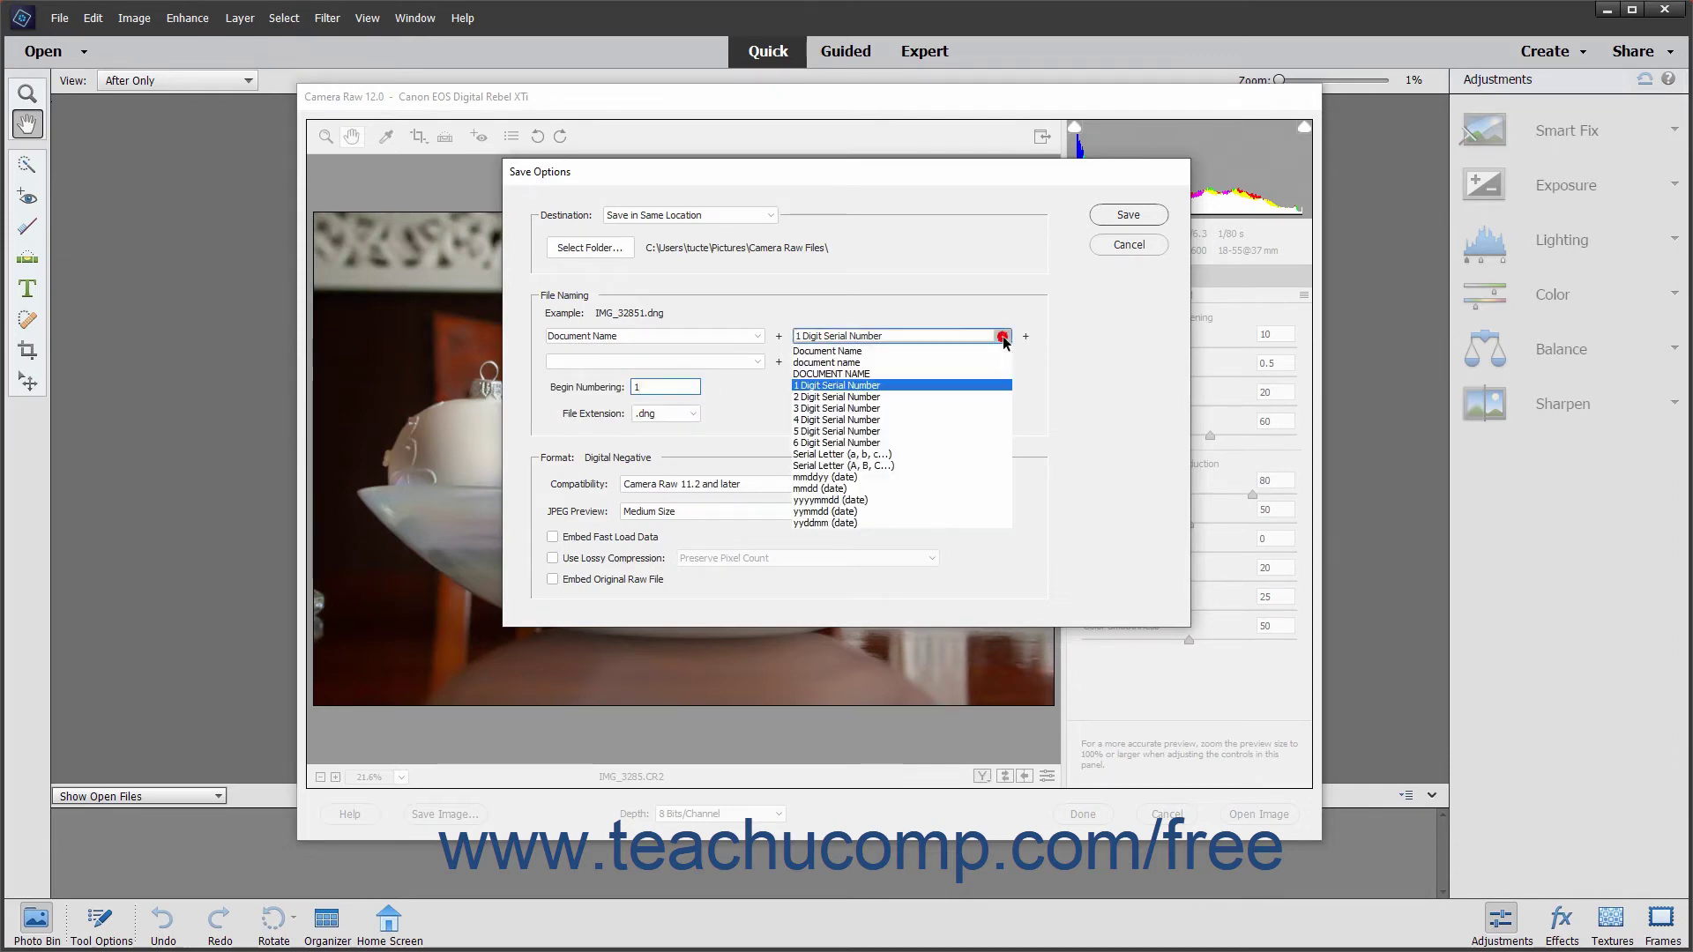
click(914, 336)
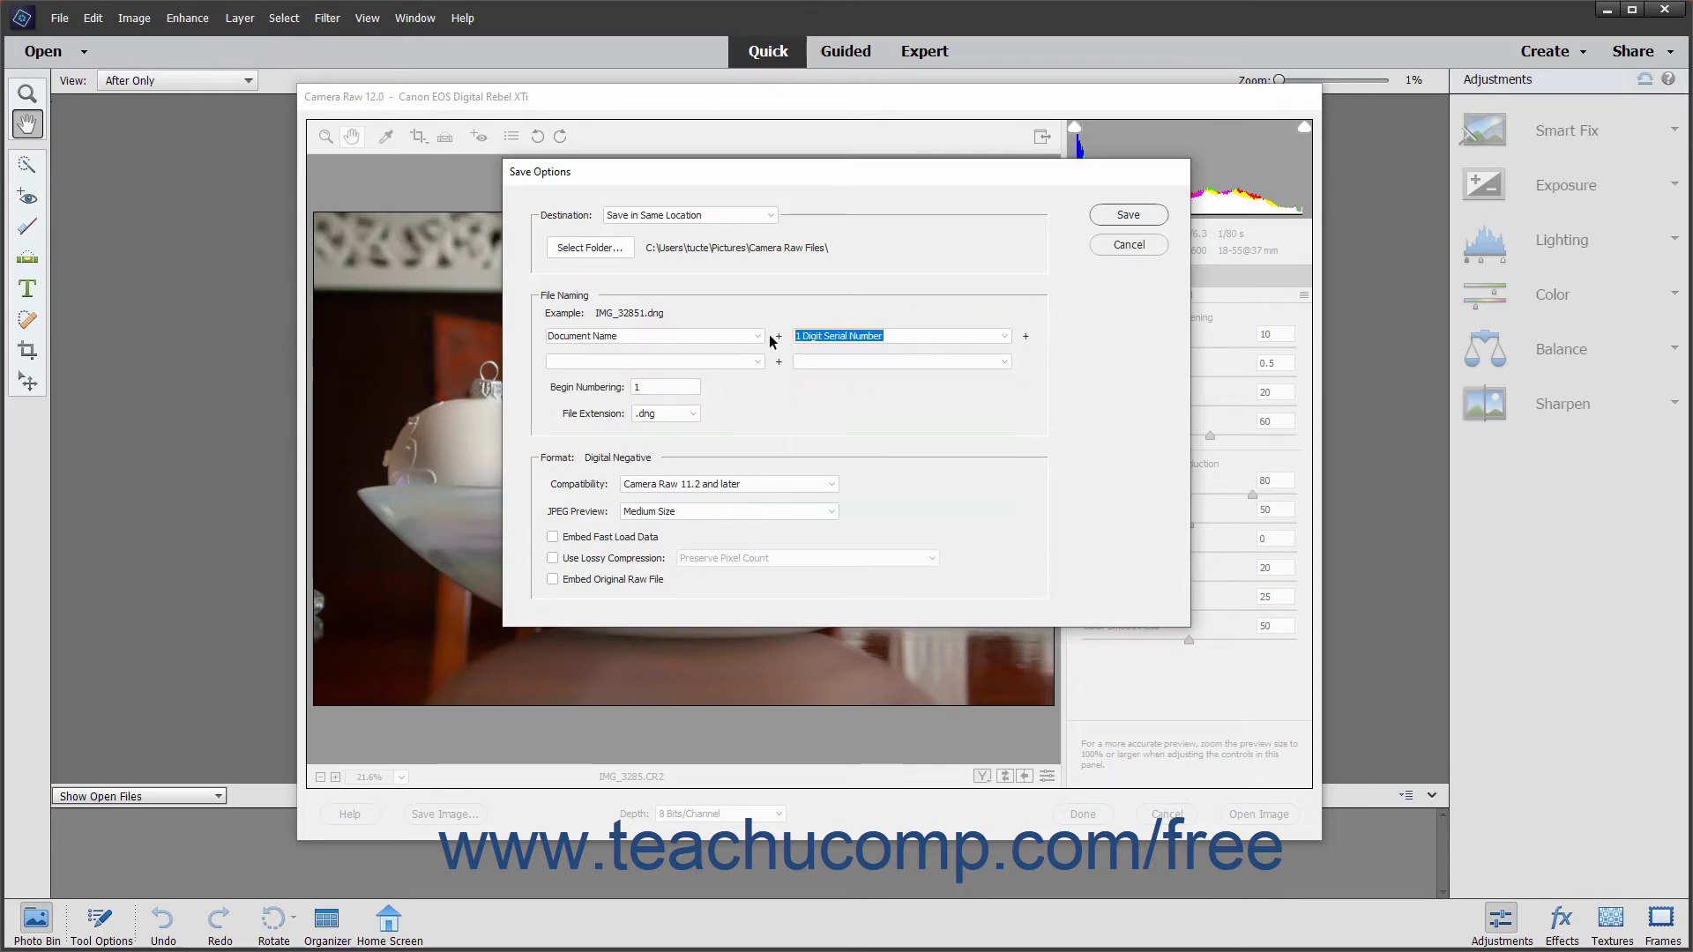
- Remove the serial number so the name reads IMG_3285.dng, keeping .dng and Camera Raw 11.2 compatibility
key(BackSpace)
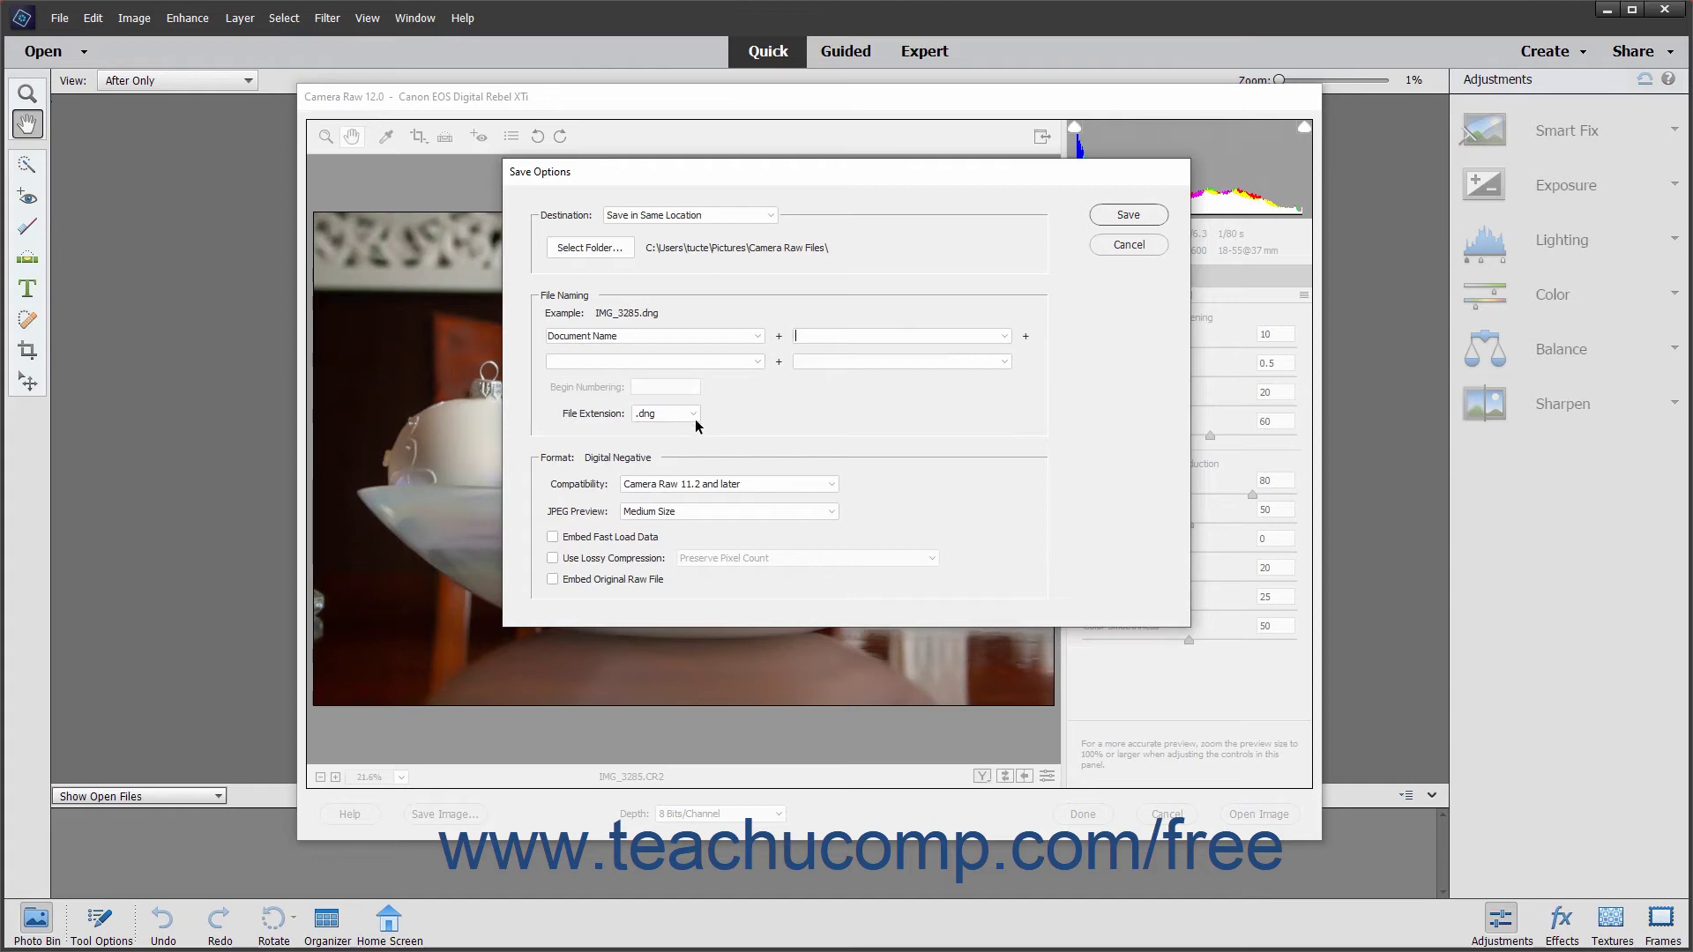
click(694, 420)
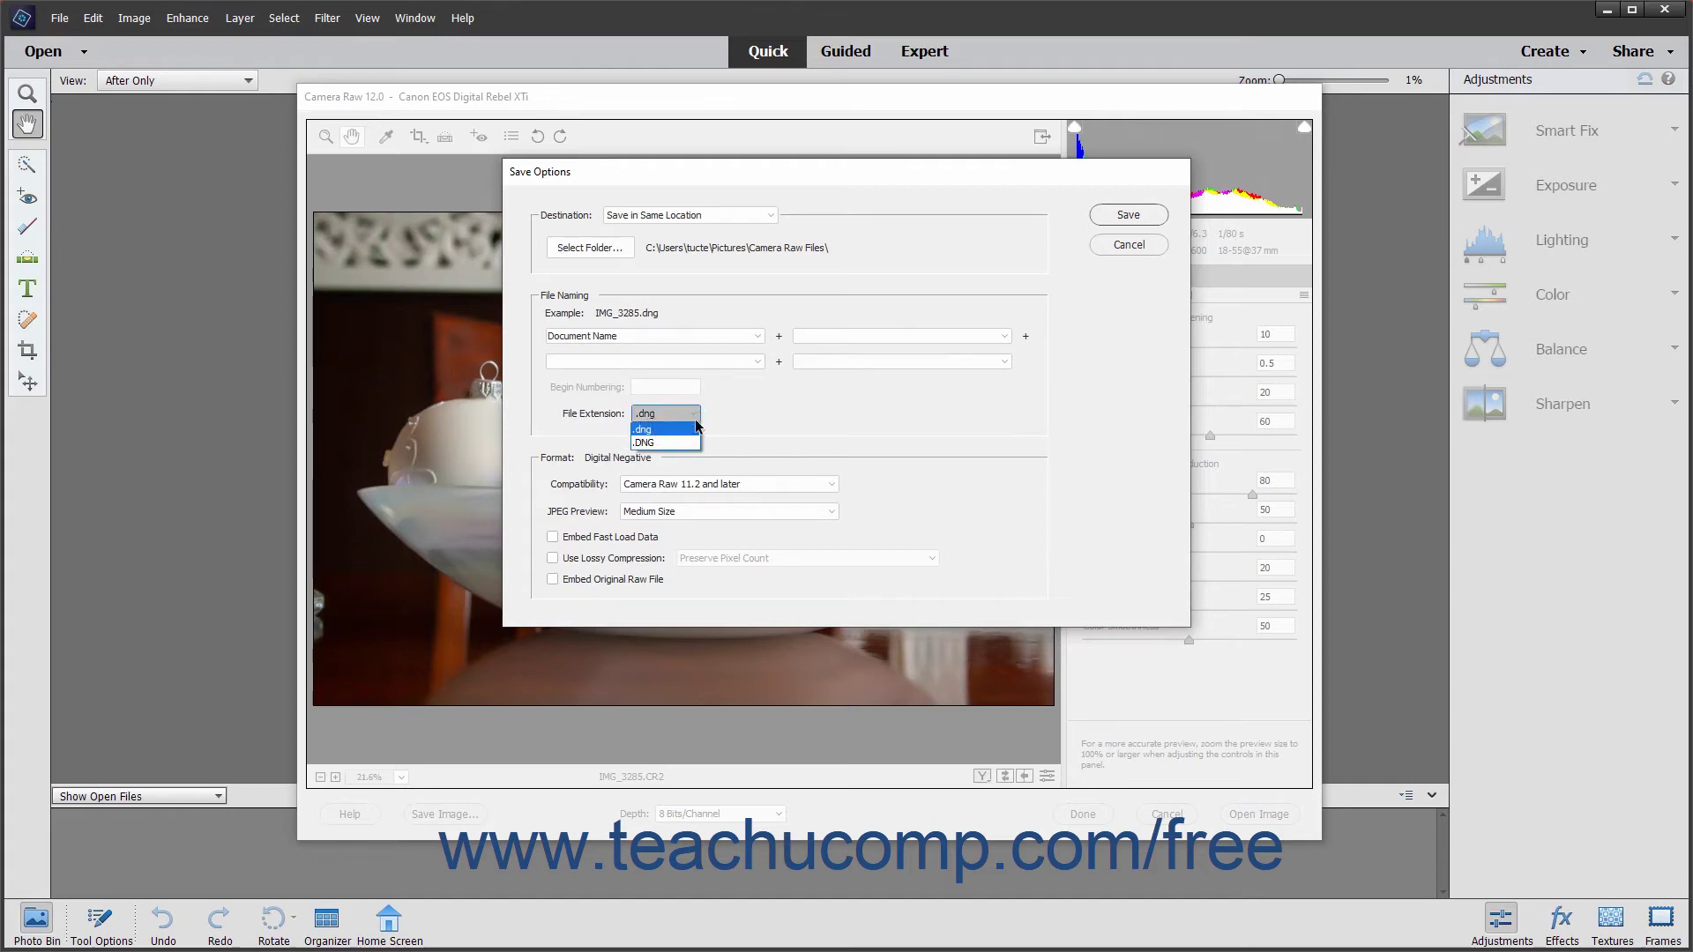
click(697, 428)
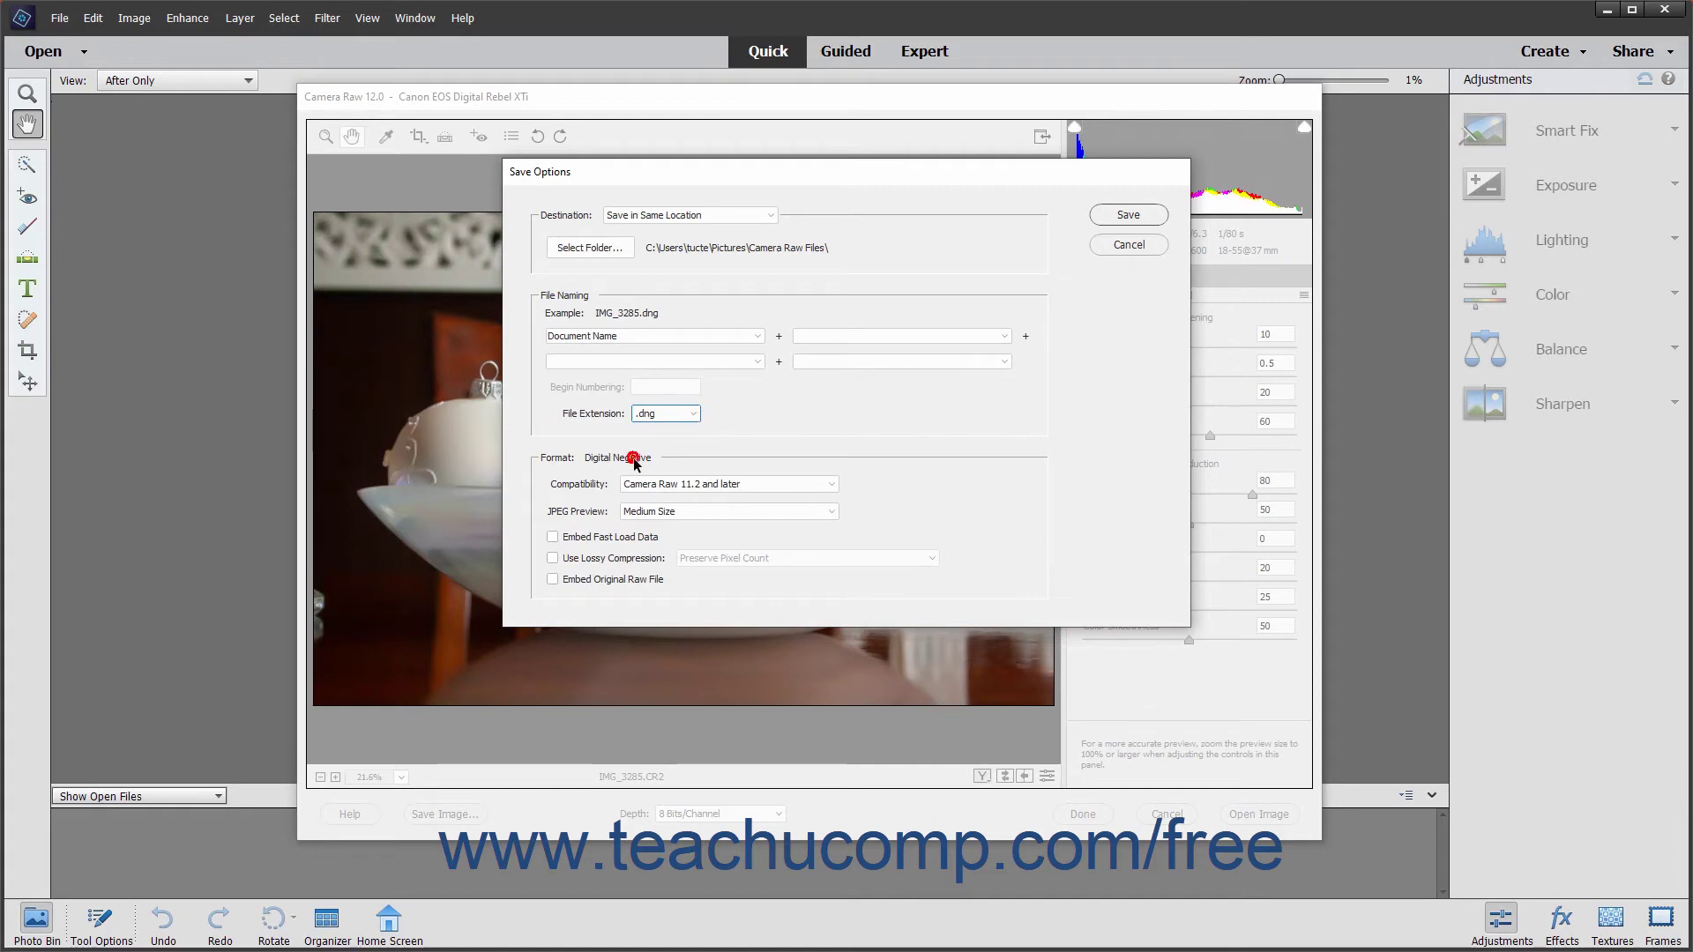
click(832, 485)
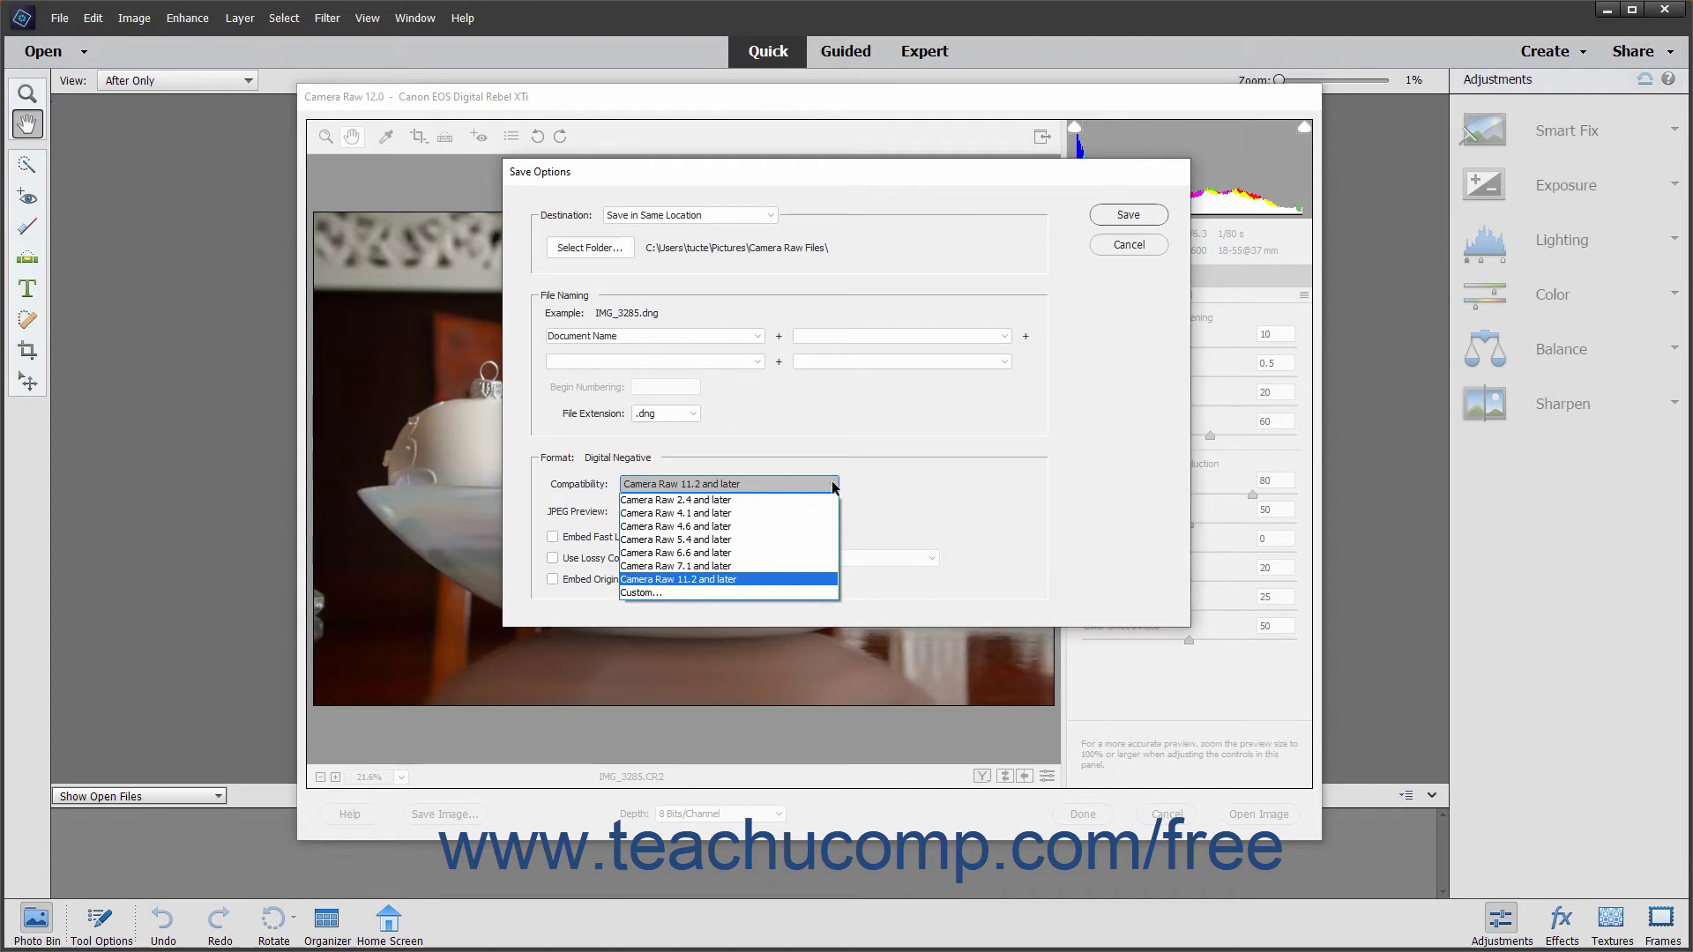
click(834, 486)
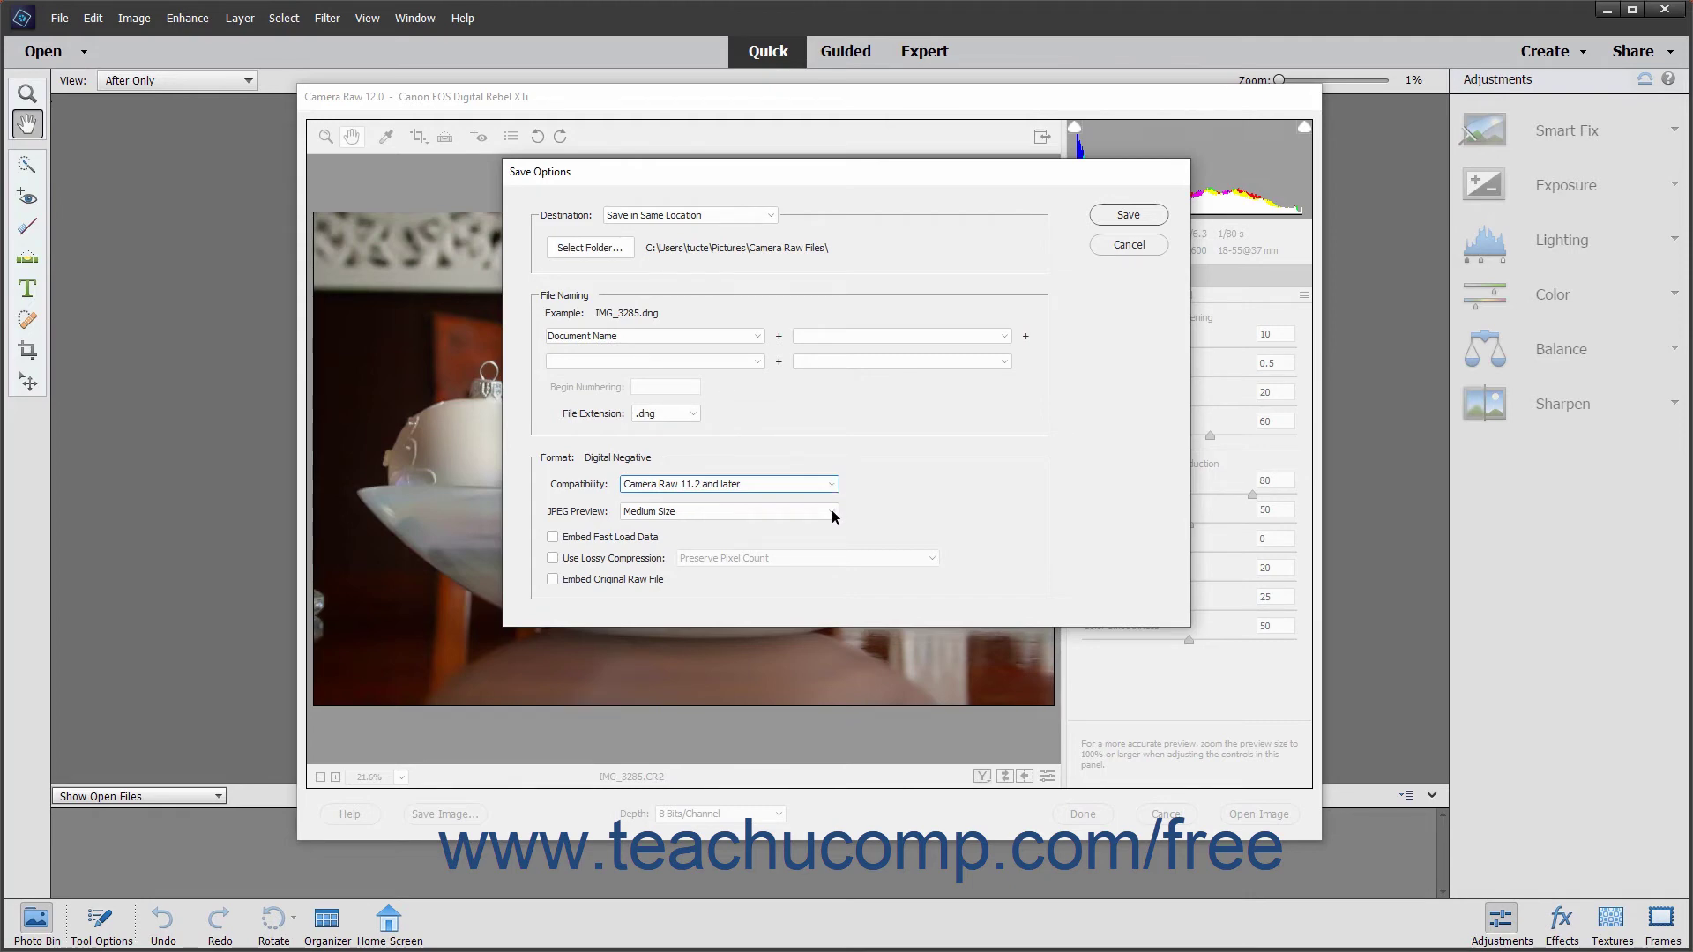
click(833, 511)
- Keep the Medium Size JPEG preview and enable Use Lossy Compression with Preserve Pixel Count
click(833, 511)
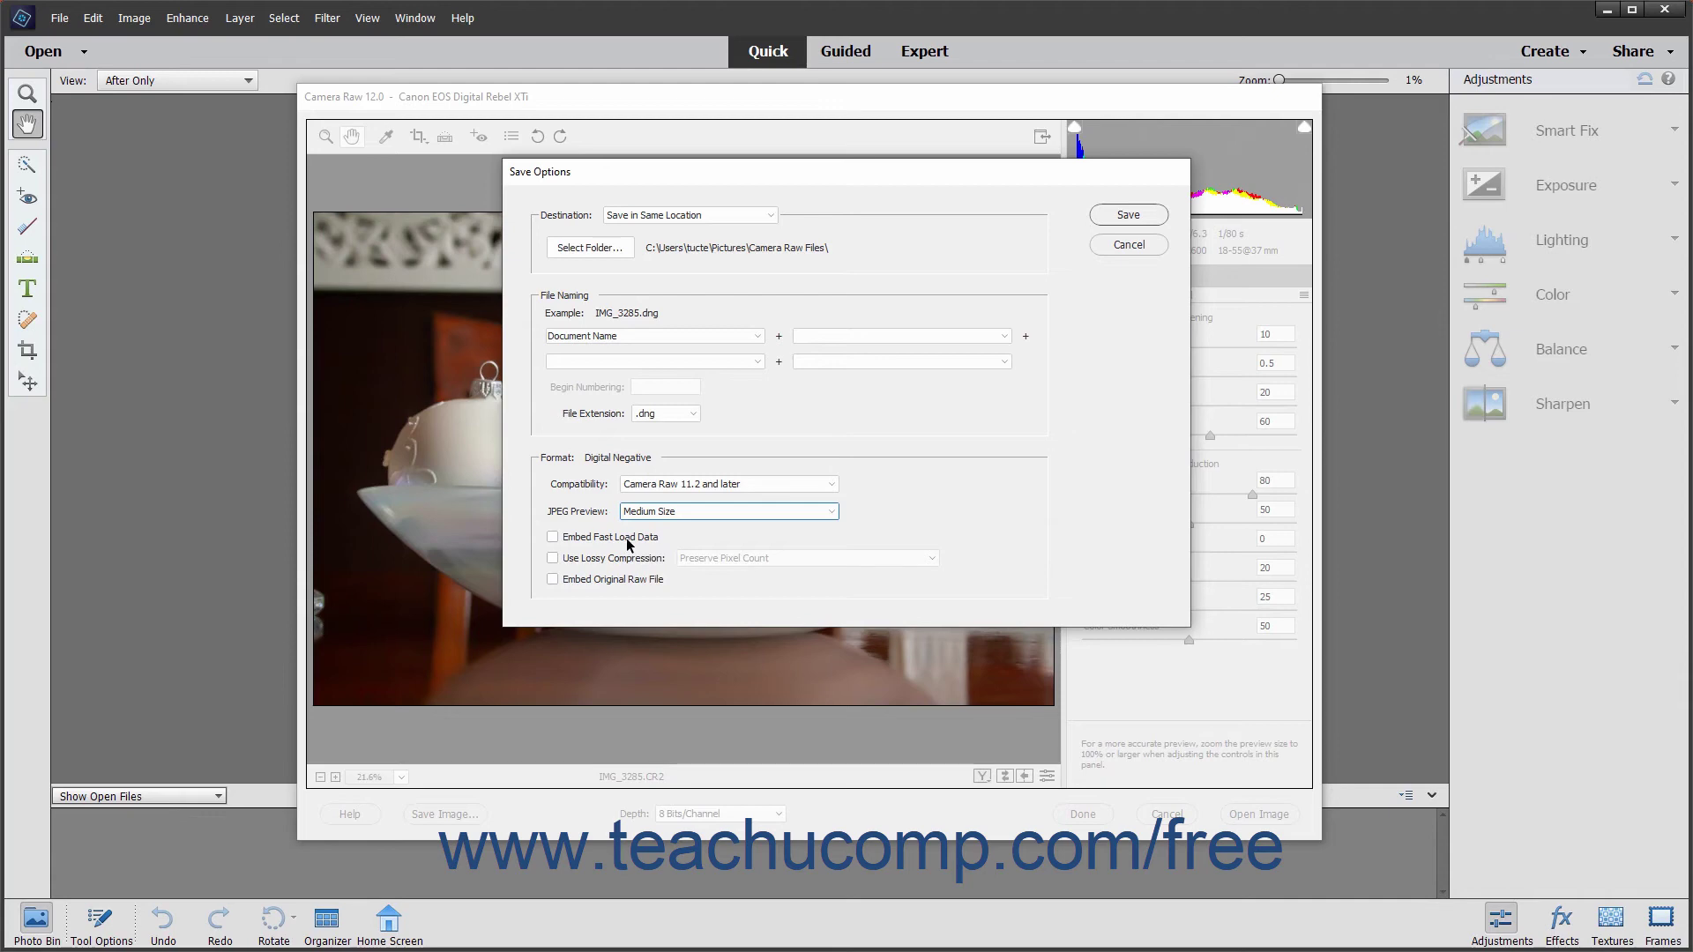
click(555, 559)
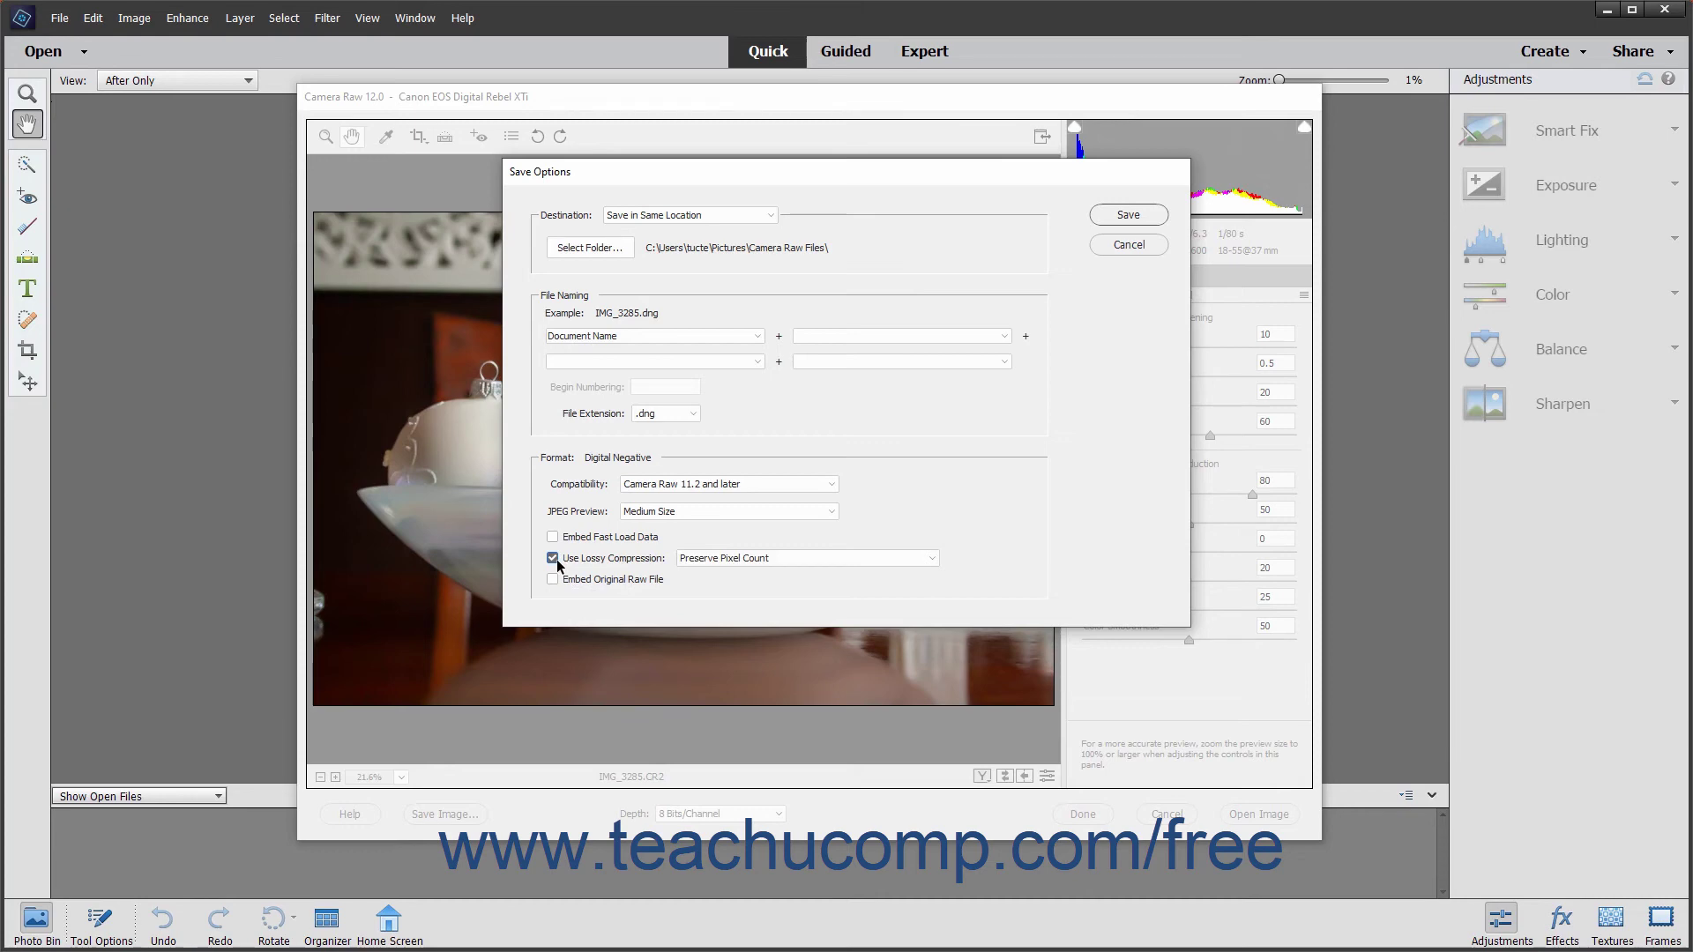
- Leave Use Lossy Compression off and Embed Original Raw File unchecked for the DNG
click(553, 558)
click(553, 558)
click(933, 558)
click(934, 558)
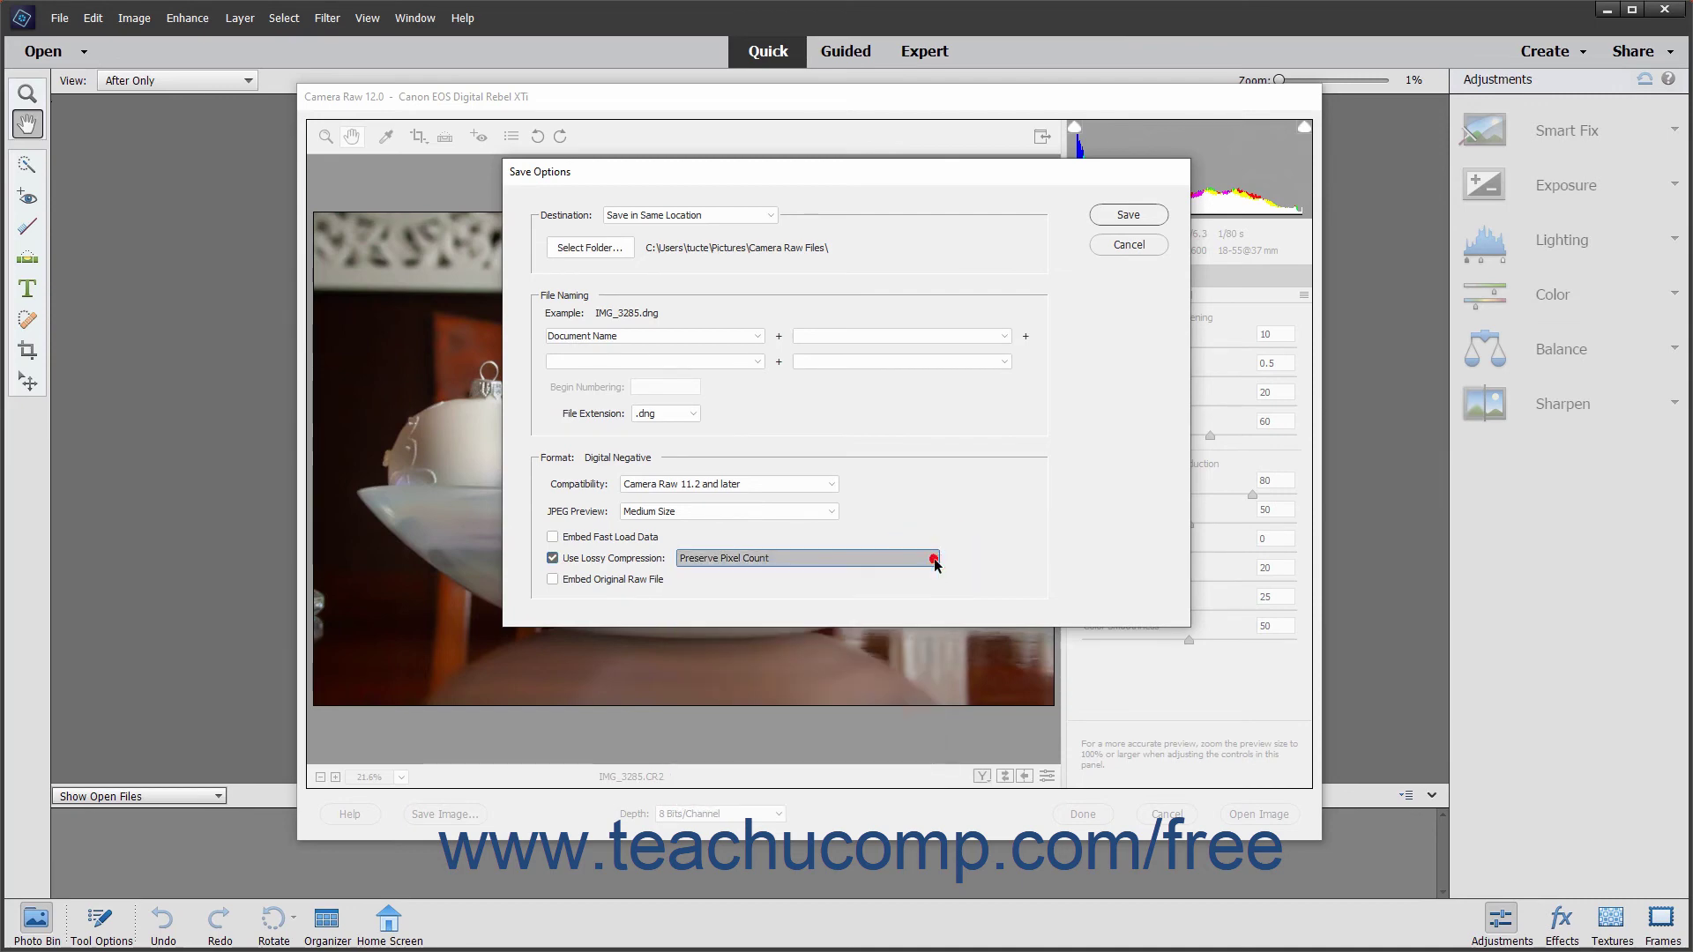
click(552, 558)
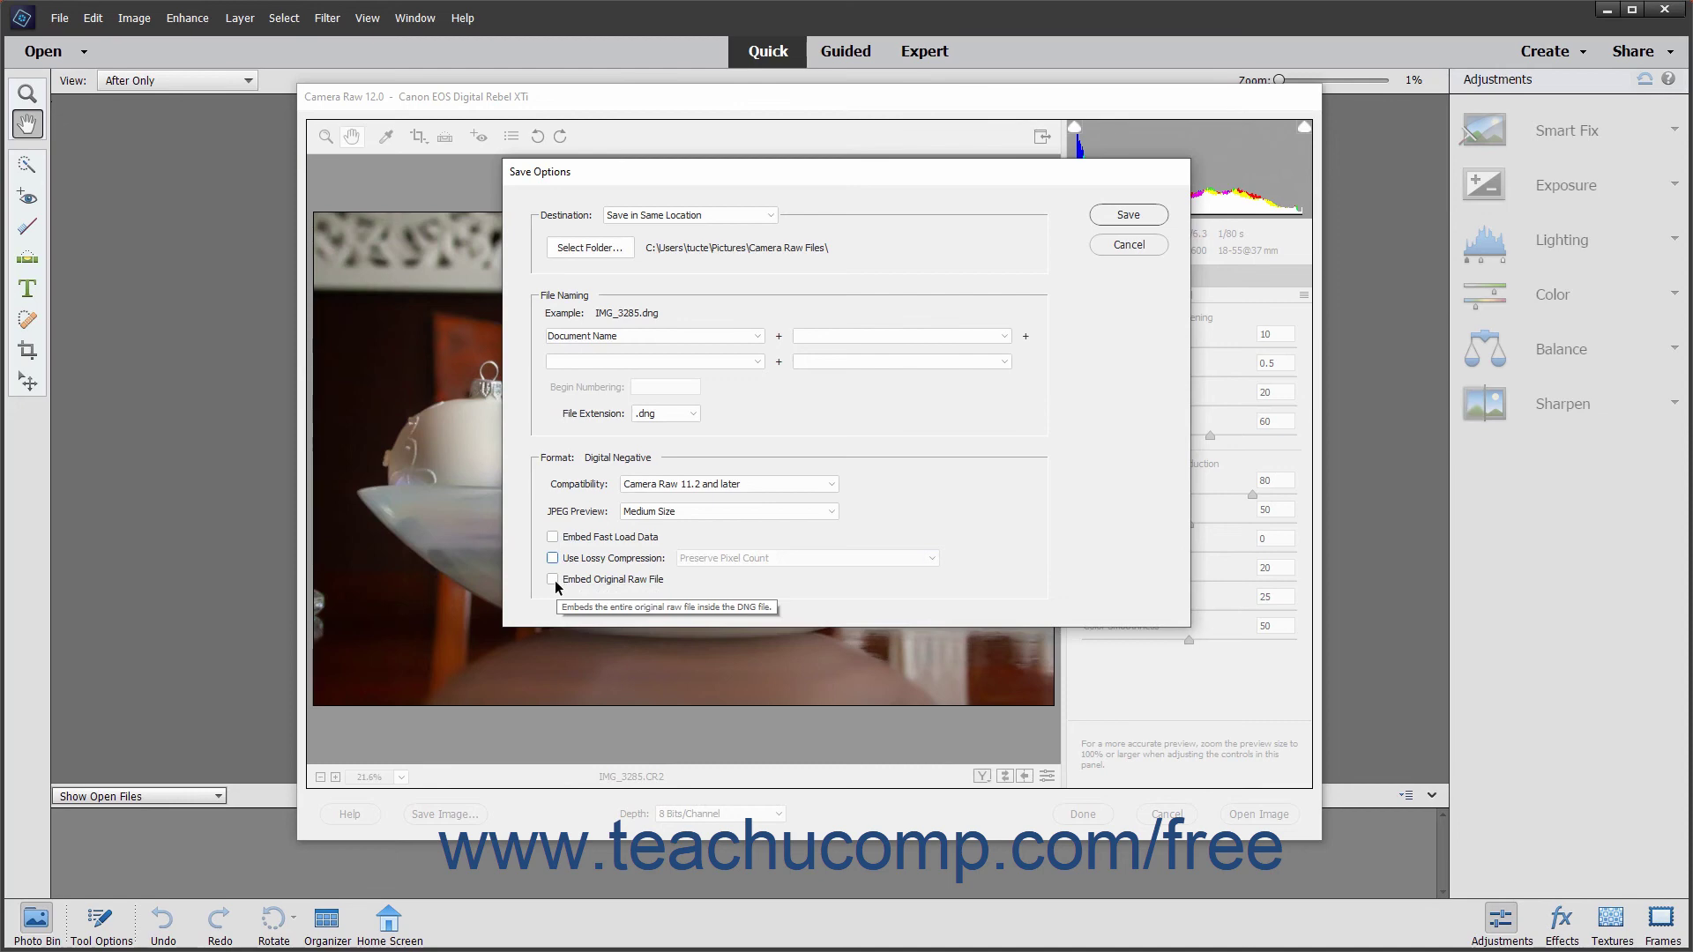
click(554, 581)
click(554, 581)
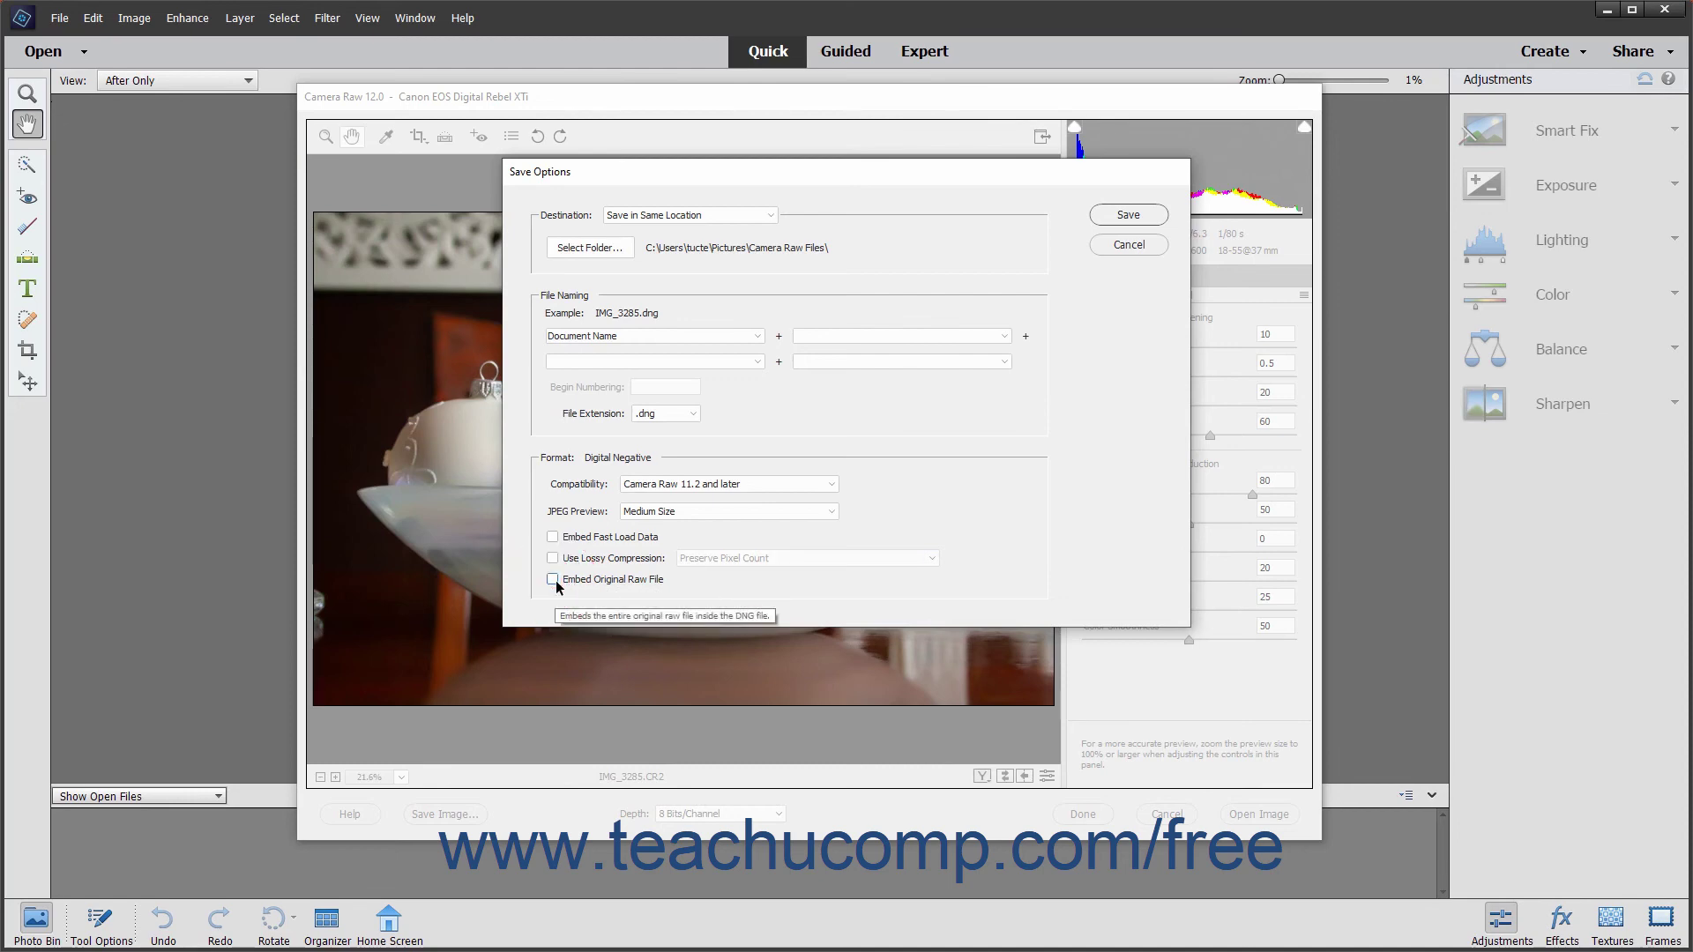
- Save the DNG with these options, then briefly reveal the Alt versions of the Camera Raw buttons
click(1127, 216)
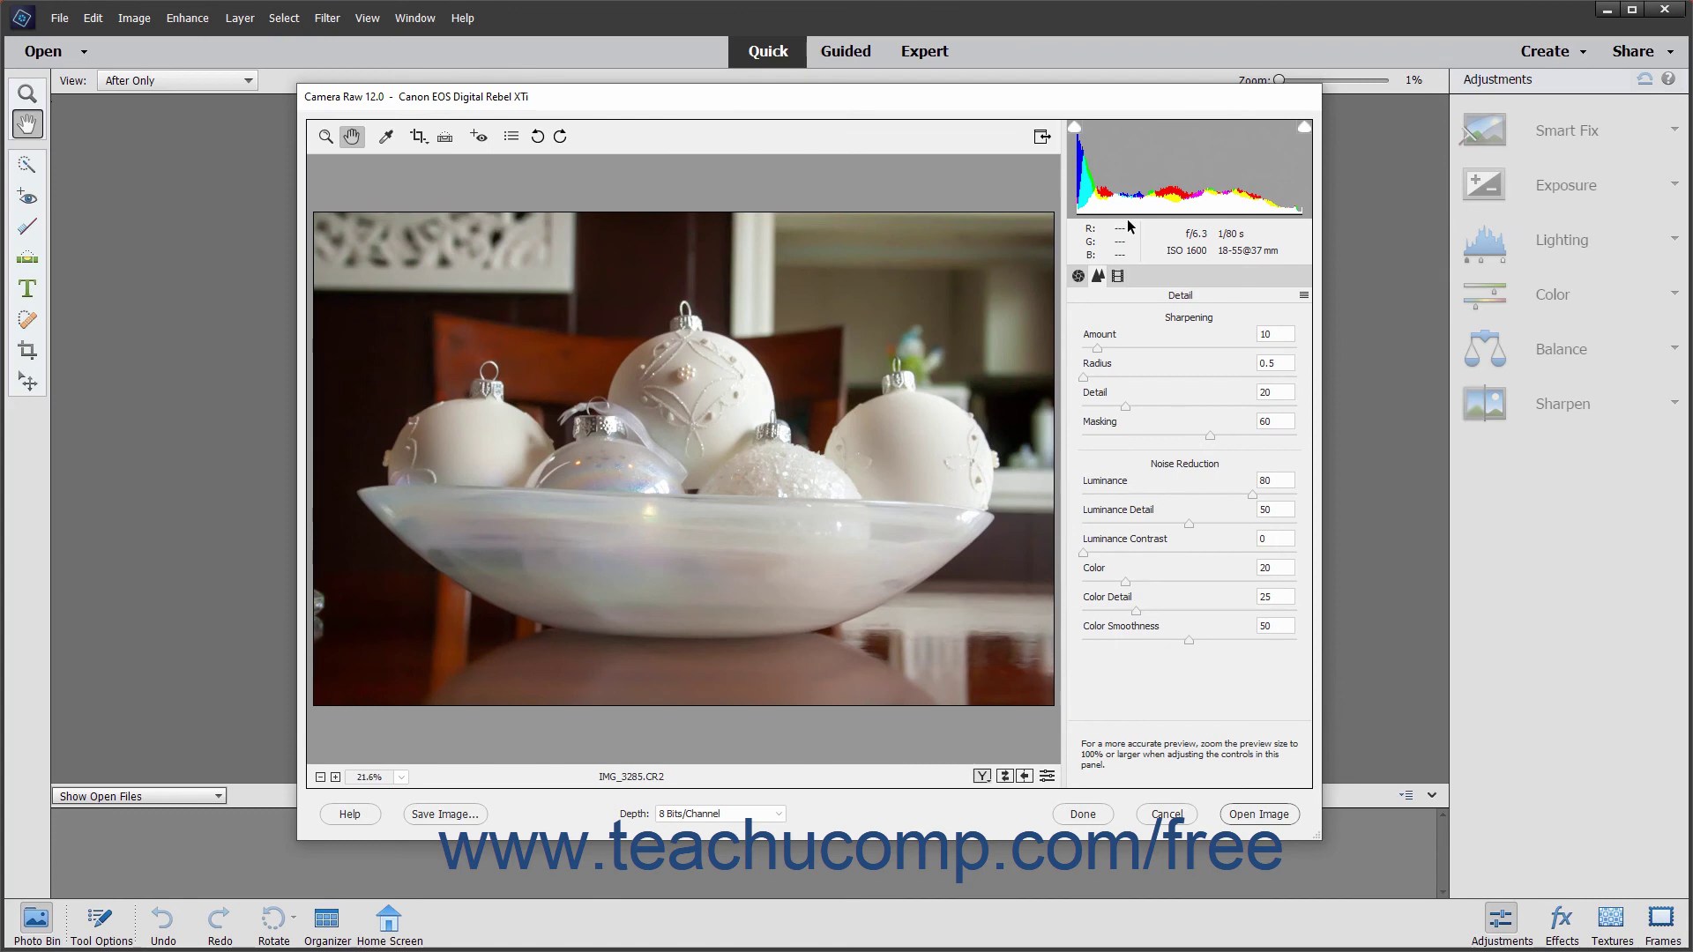
key(alt)
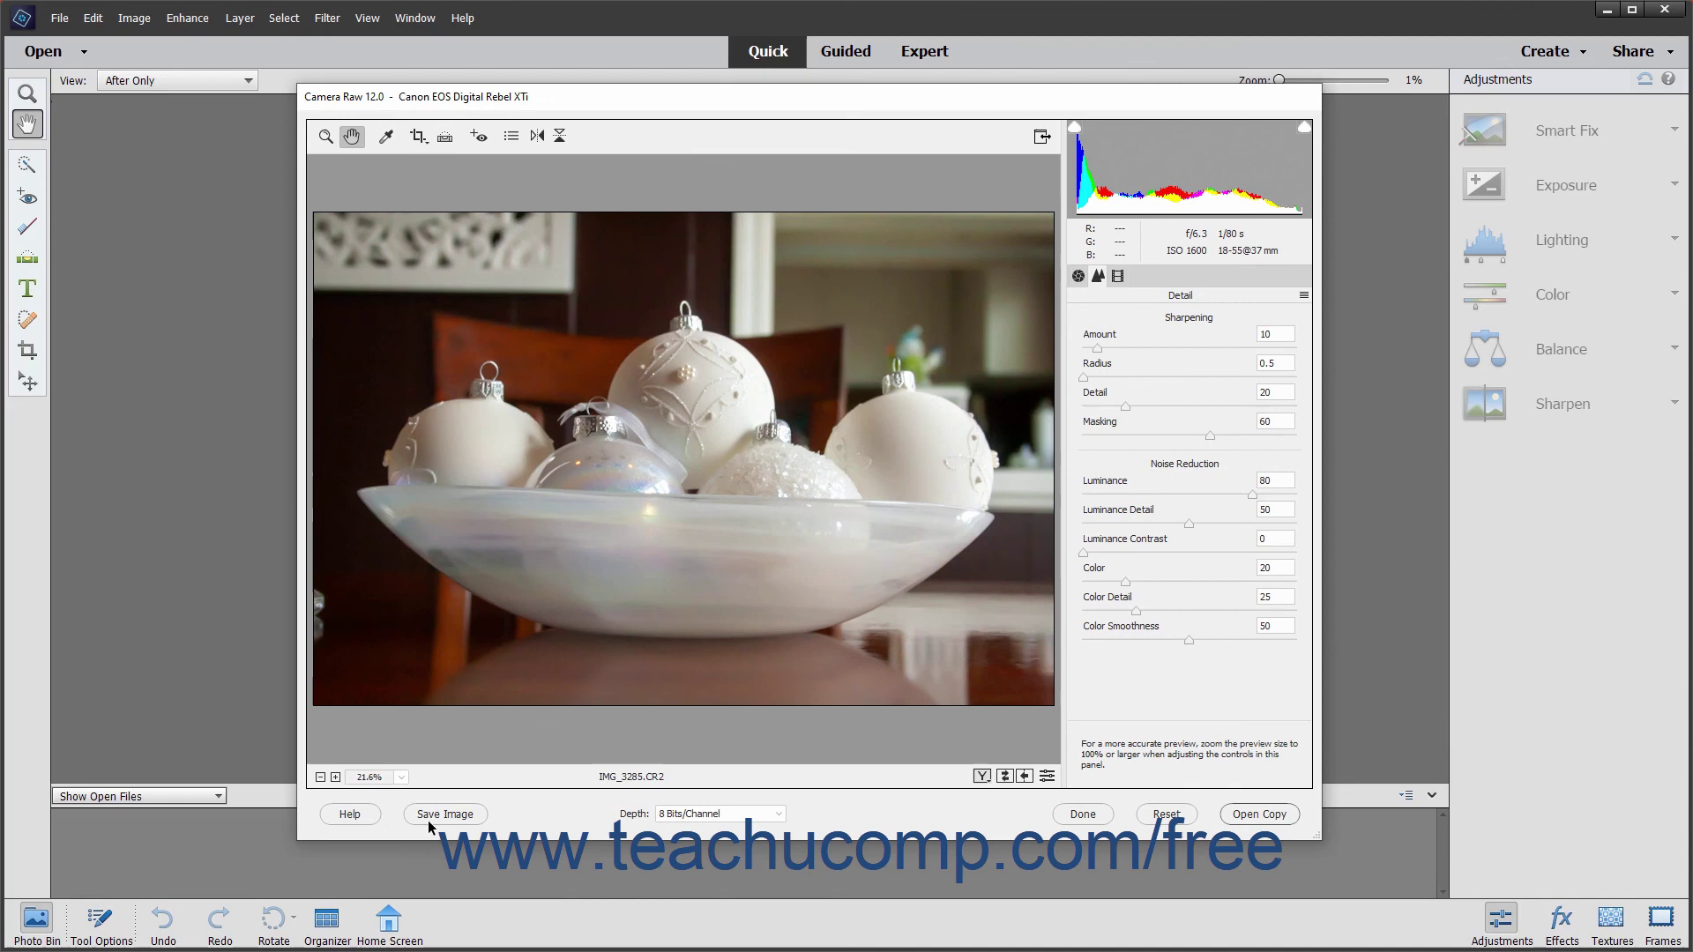
key(alt)
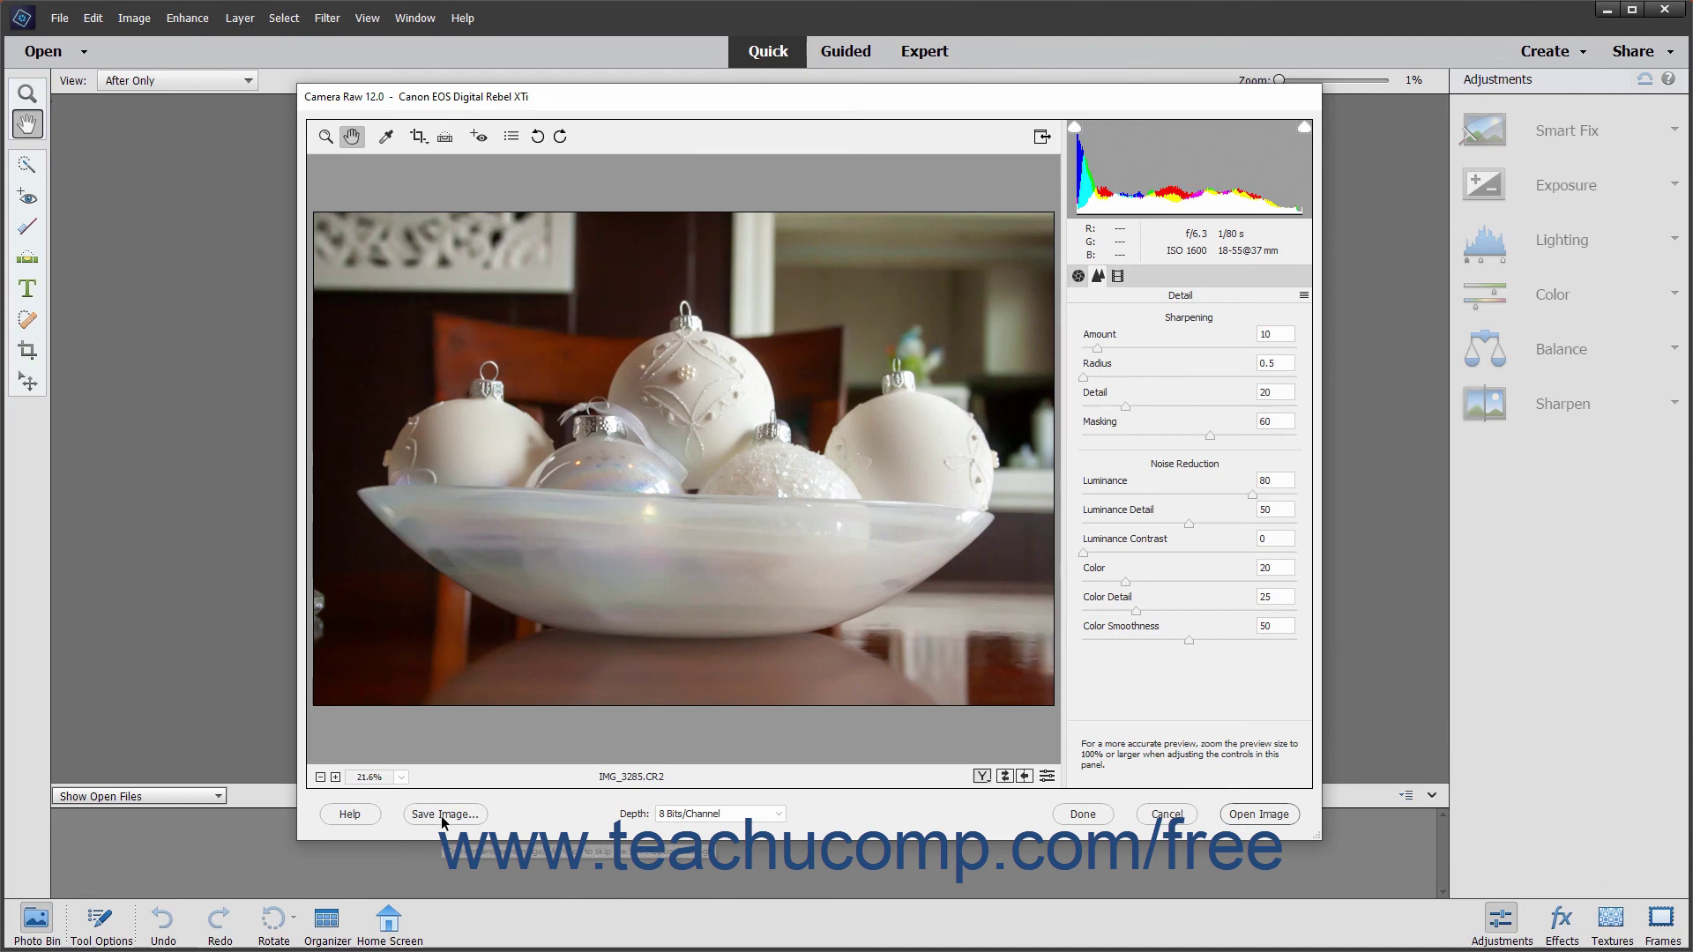